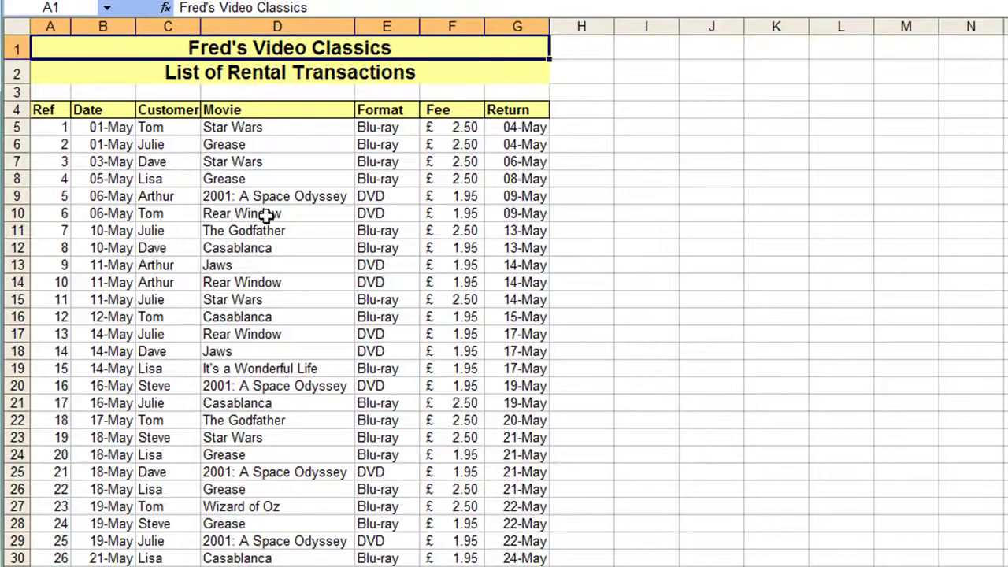
Step: Move the active cell from the sheet title to the Movie entry in D7, one cell at a time
key("Down")
key("Down")
key("Down")
key("Down")
key("Down")
key("Down")
key("Right")
key("Right")
key("Right")
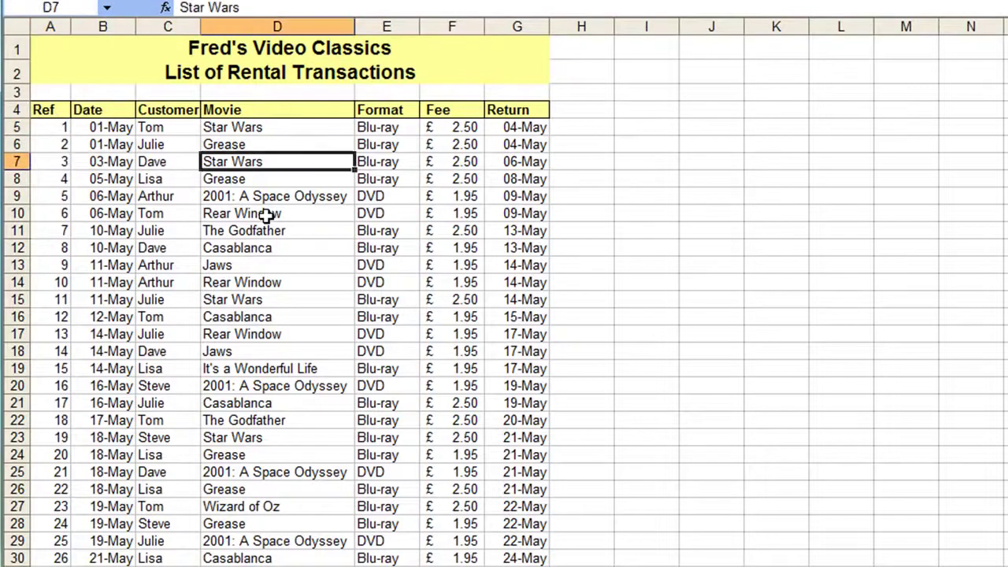
Step: Select cell C8, view the sheet one screen further down, and return to C8
key("Left")
key("Down")
key("Page_Down")
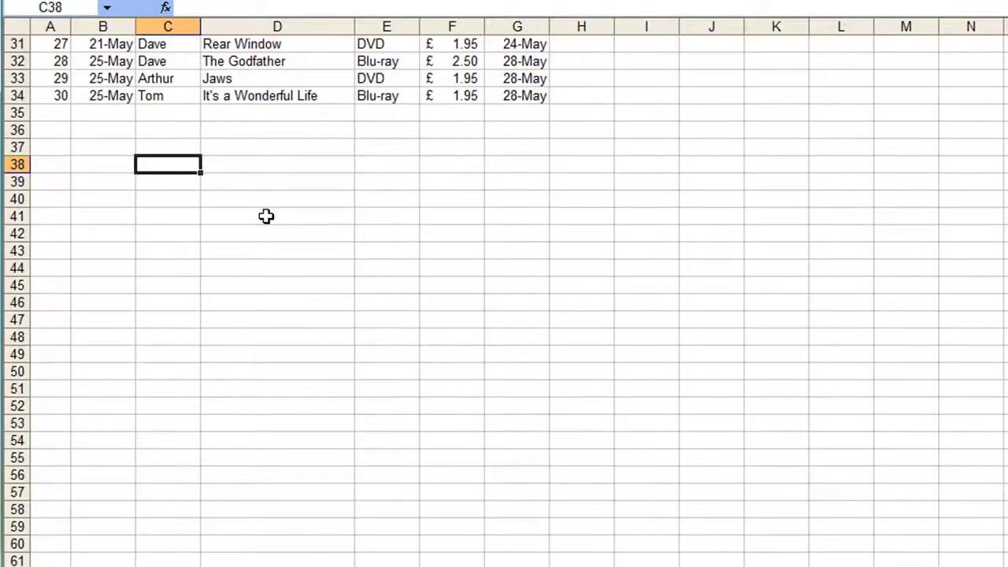
key("Page_Up")
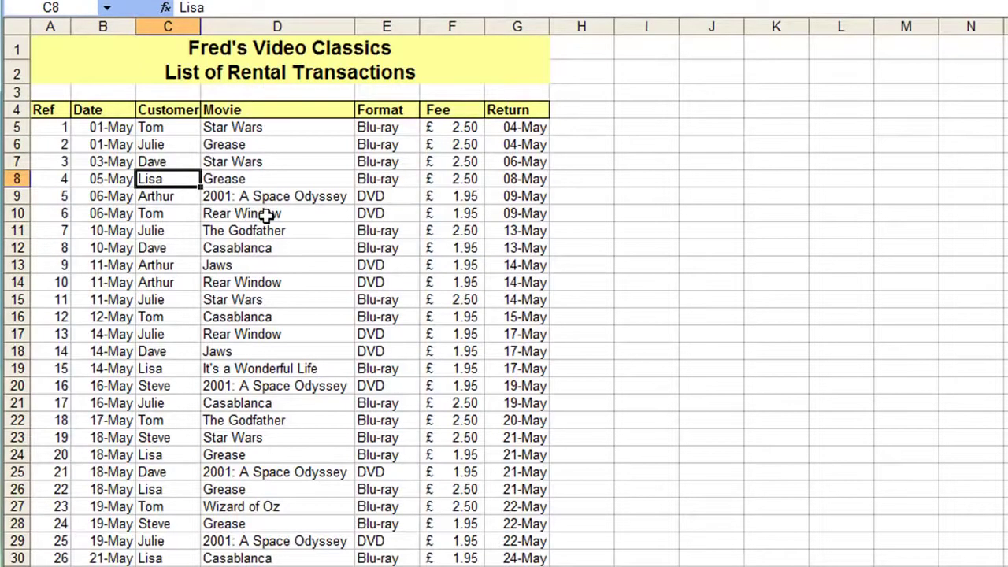
Step: Jump to the first column of row 8, and from there to the worksheet's first and last used cells
key("Home")
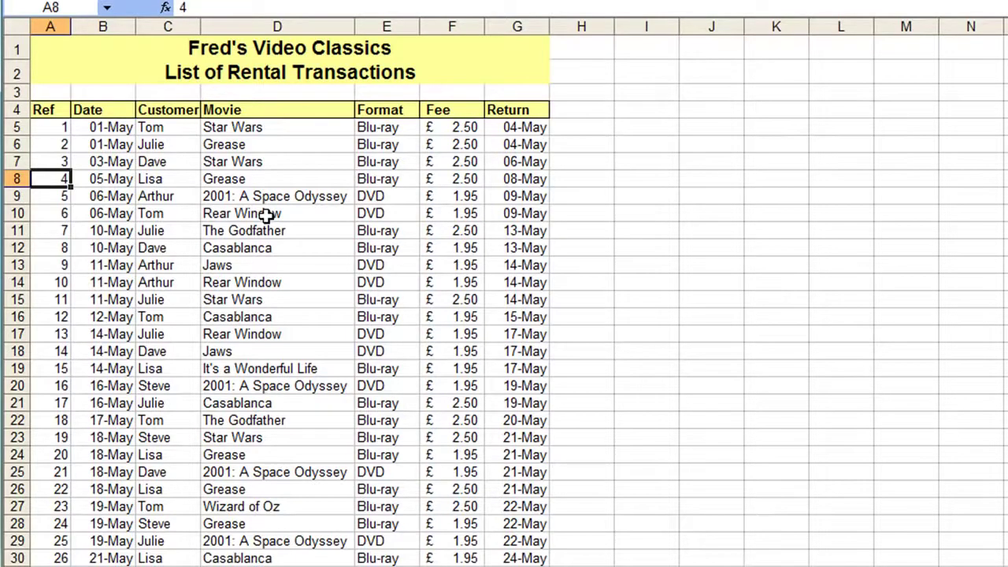
key("ctrl+Home")
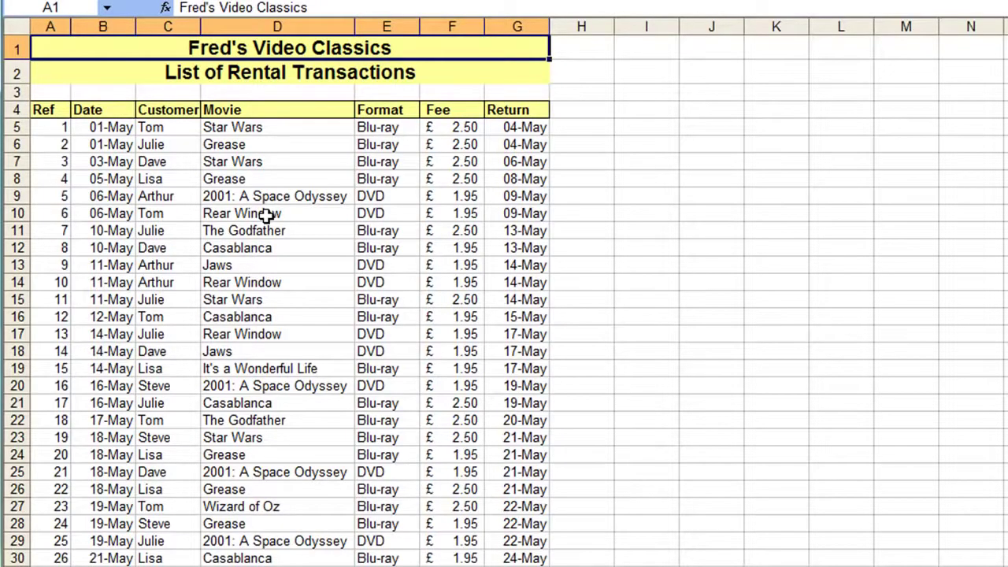
key("ctrl+End")
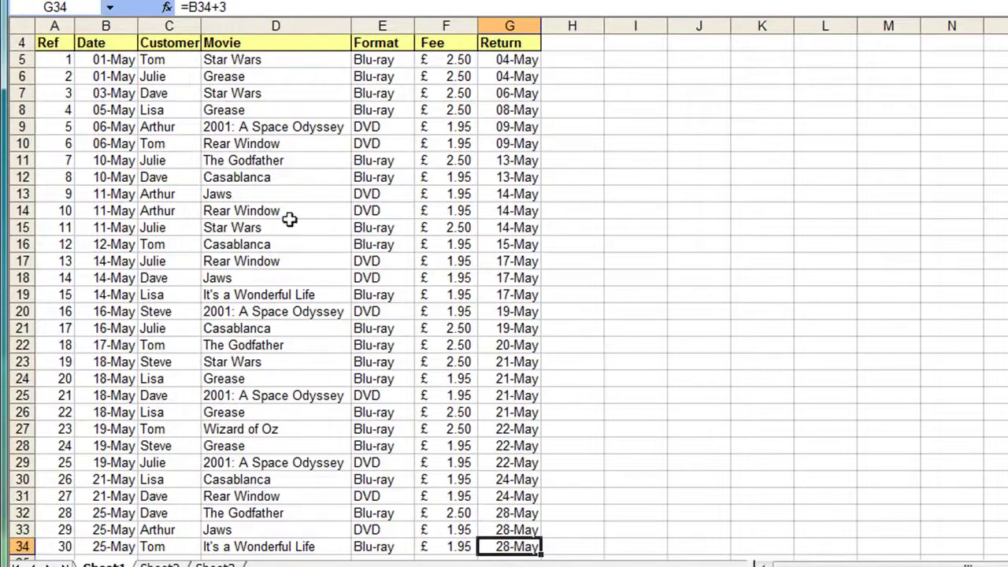
Step: Starting from cell D17, jump along the edges of the rental list via D4, A4 and A34 to G34
scroll(295, 293, "up", 1)
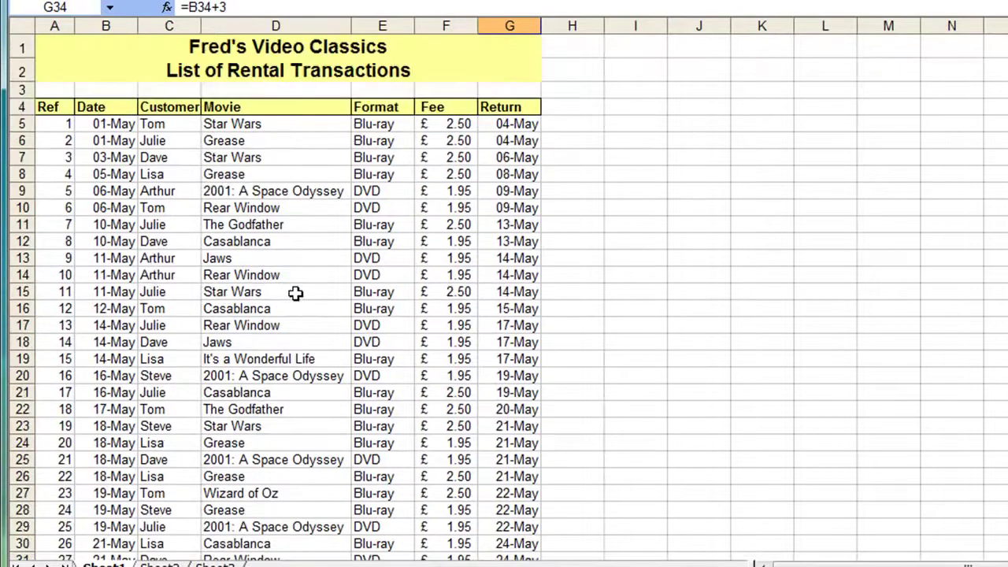
left_click(266, 324)
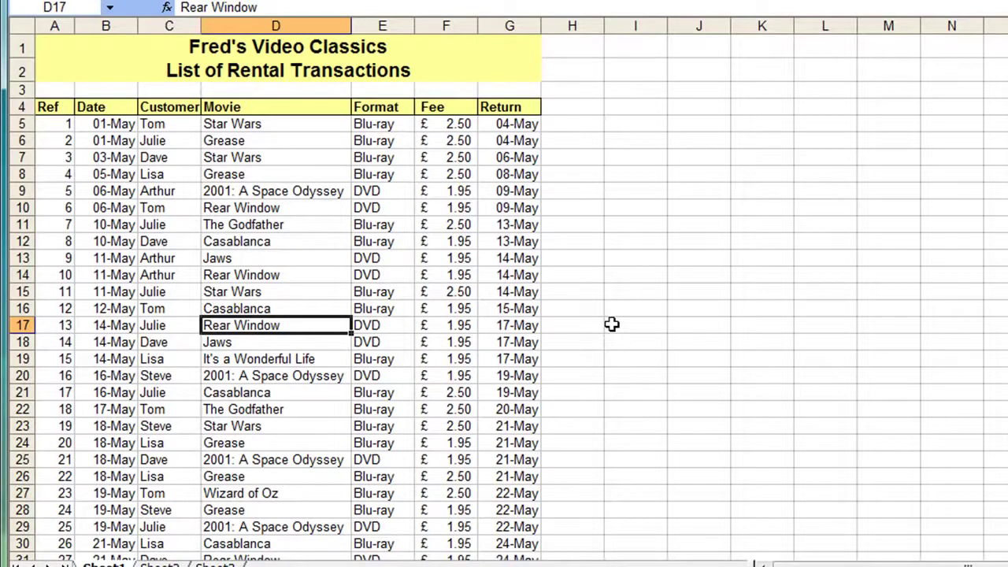
key("ctrl+Up")
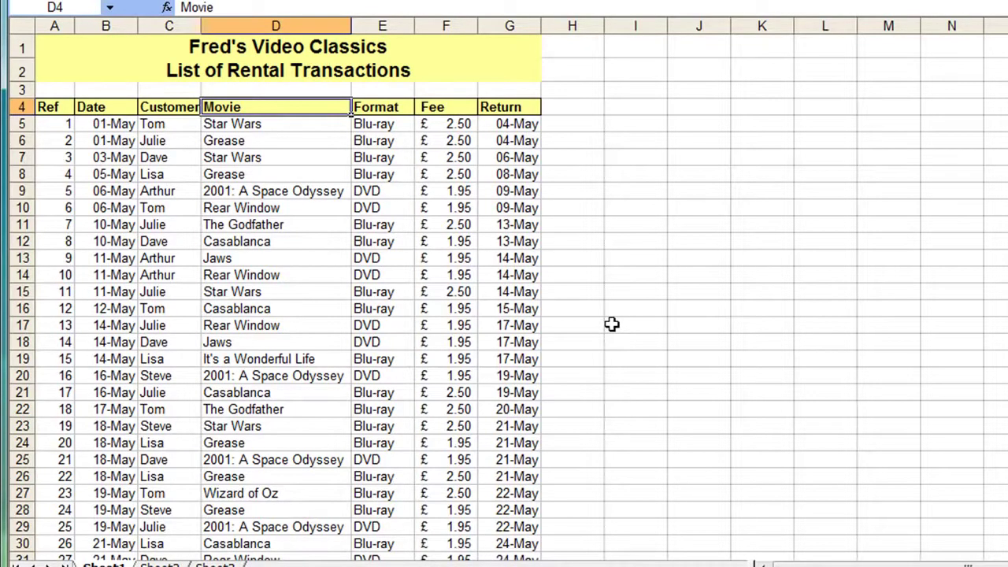
key("ctrl+Left")
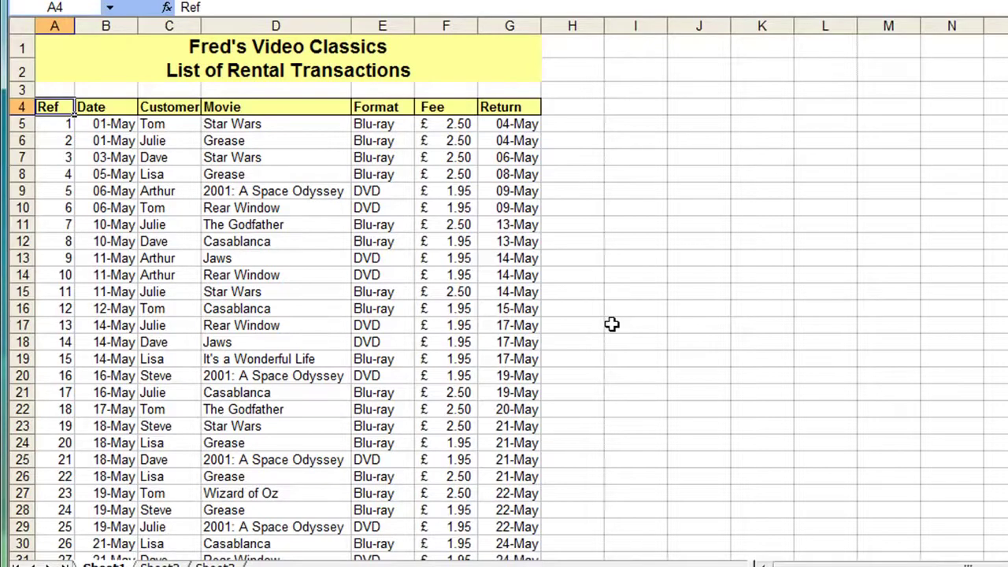
key("ctrl+Down")
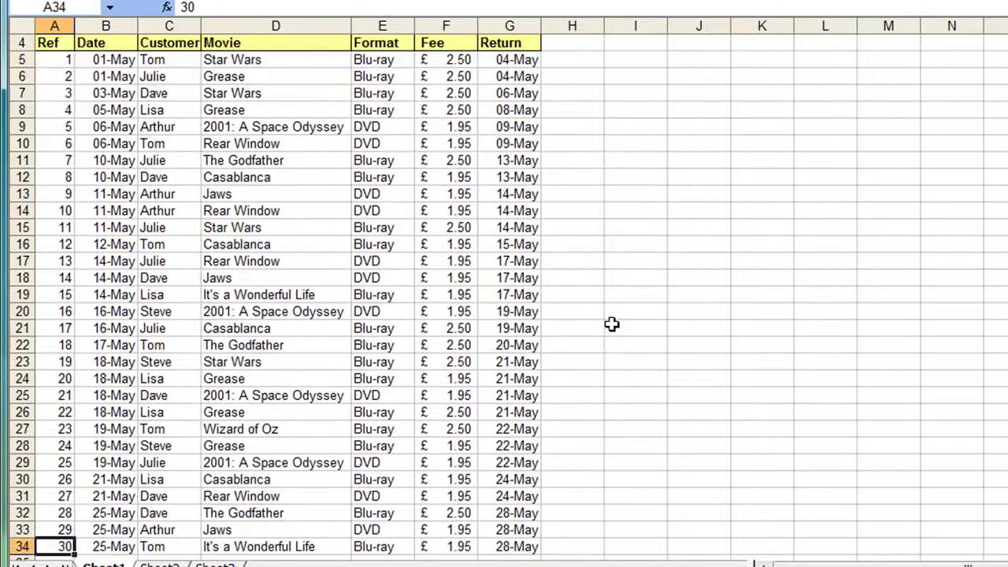
key("ctrl+Right")
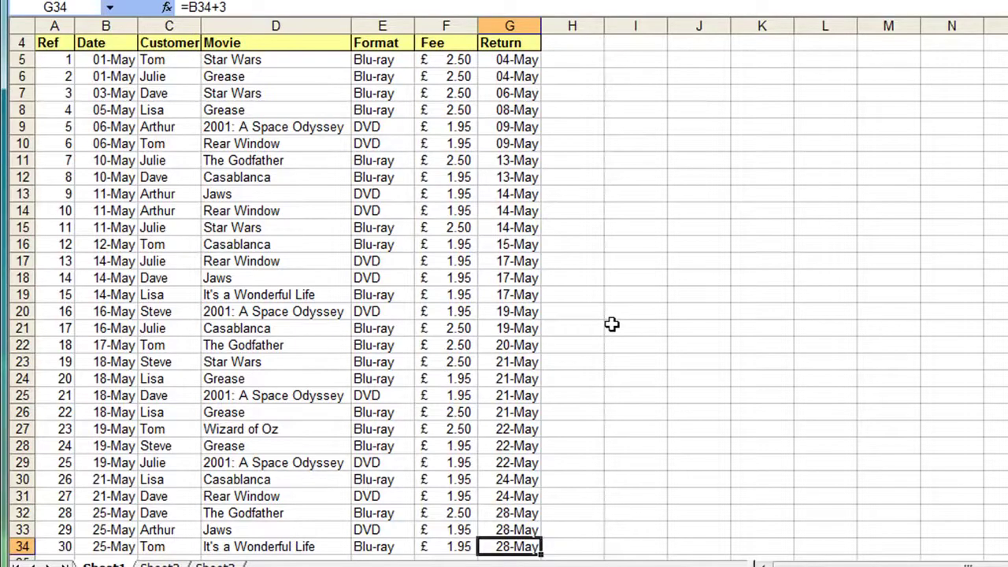
Step: Circle repeatedly through the four corner cells of the rental list, G4, A4, A34 and G34, finishing on A34
key("ctrl+Up")
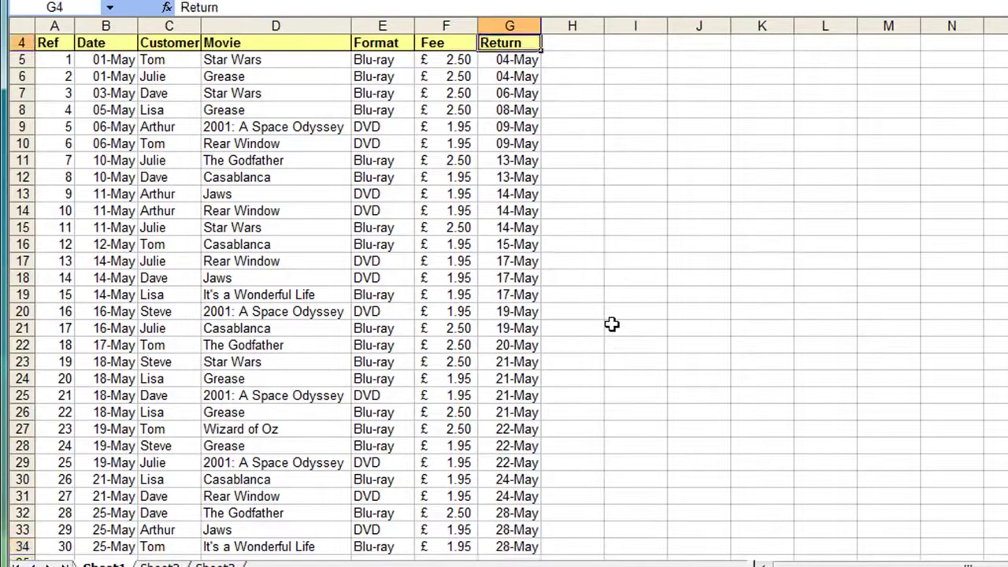
key("ctrl+Left")
key("ctrl+Down")
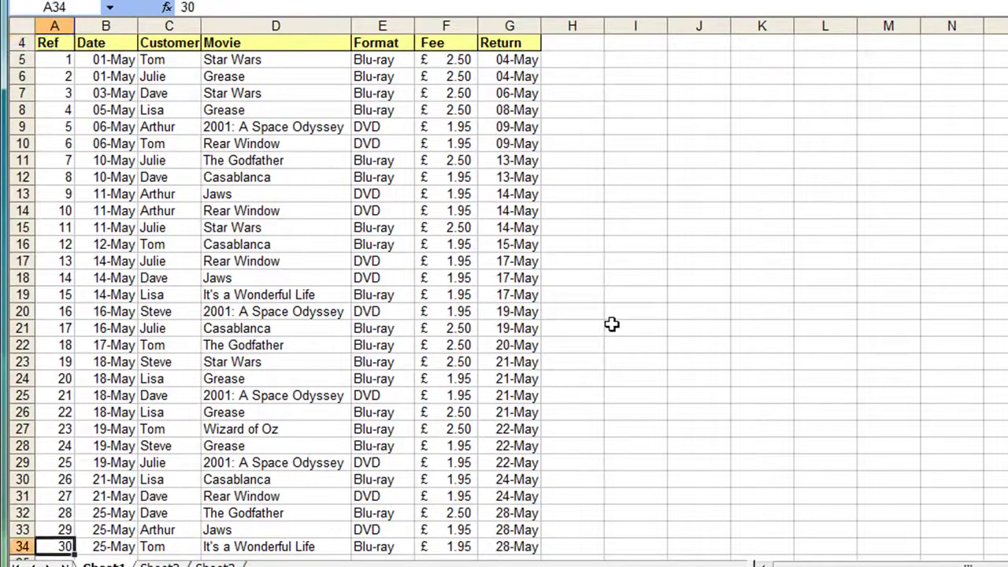
key("ctrl+Right")
key("ctrl+Up")
key("ctrl+Left")
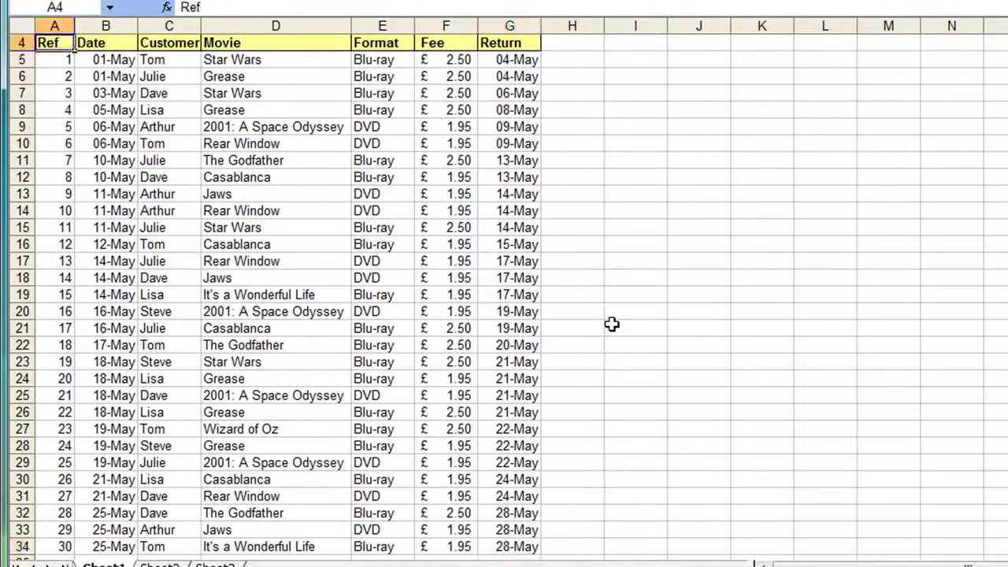
key("ctrl+Down")
key("ctrl+Right")
key("ctrl+Up")
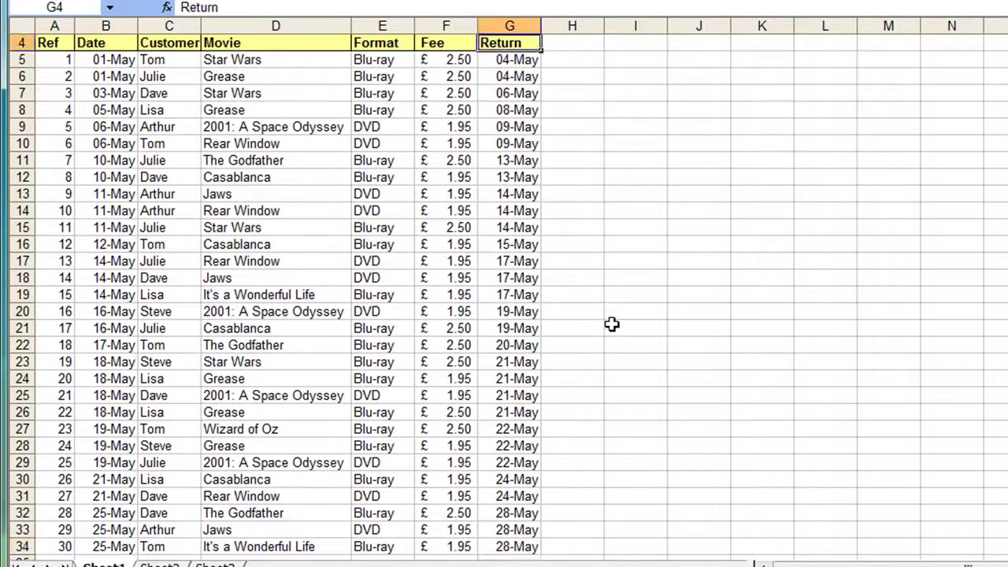
key("ctrl+Left")
key("ctrl+Down")
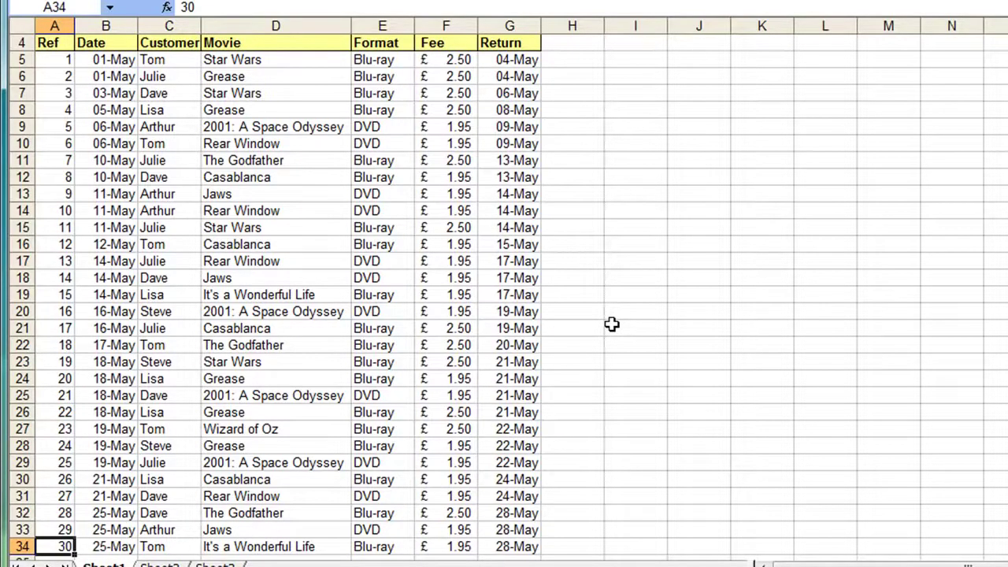
Step: Freeze the panes at cell A5 to lock the title and column heading rows above it
scroll(320, 254, "up", 1)
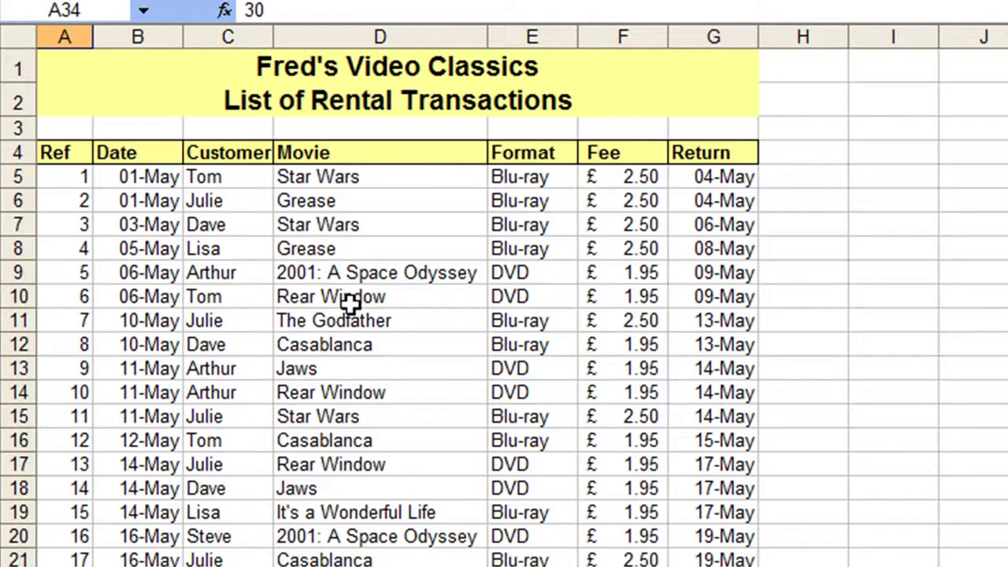
scroll(351, 304, "down", 1)
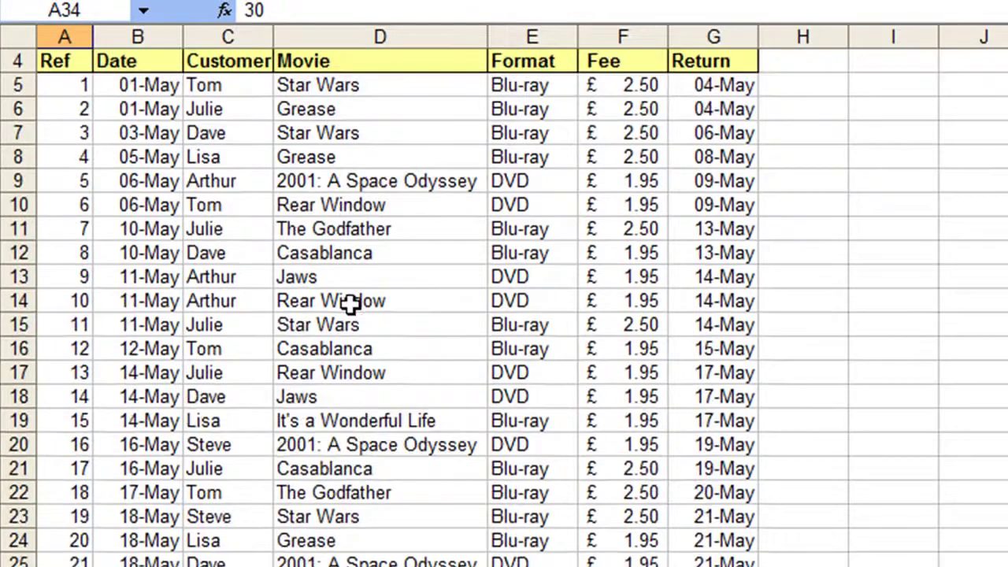
scroll(350, 305, "down", 1)
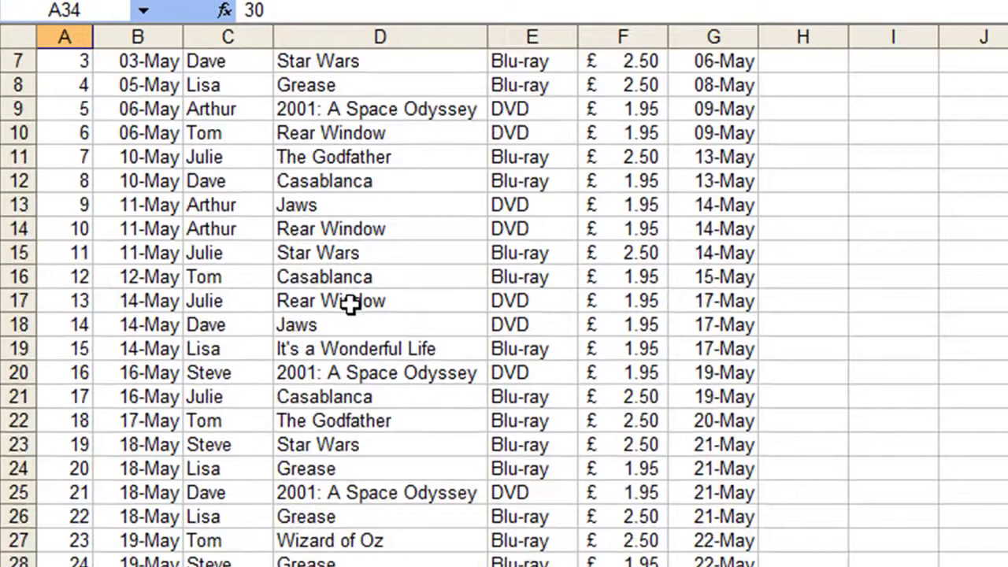
scroll(351, 305, "up", 2)
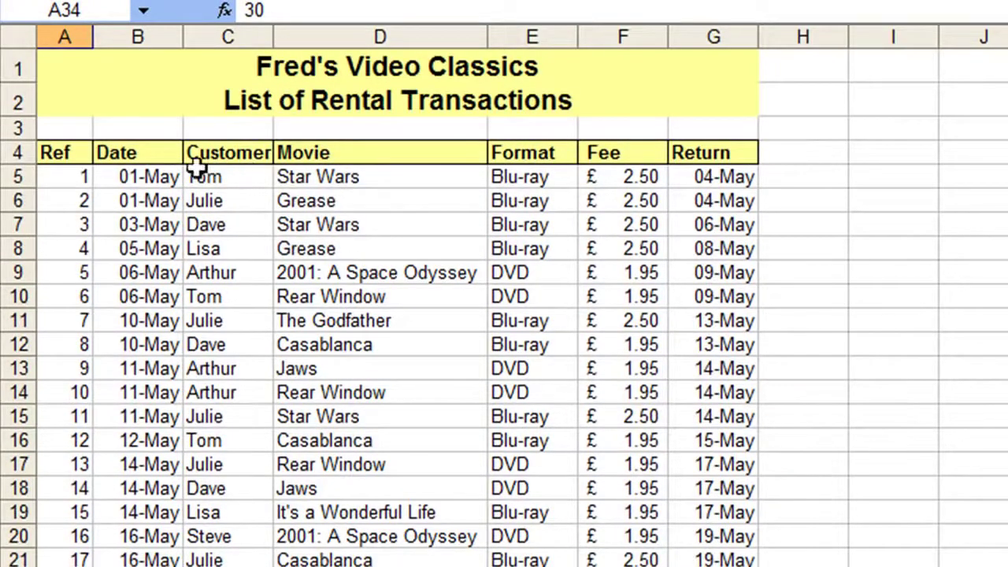
left_click(66, 181)
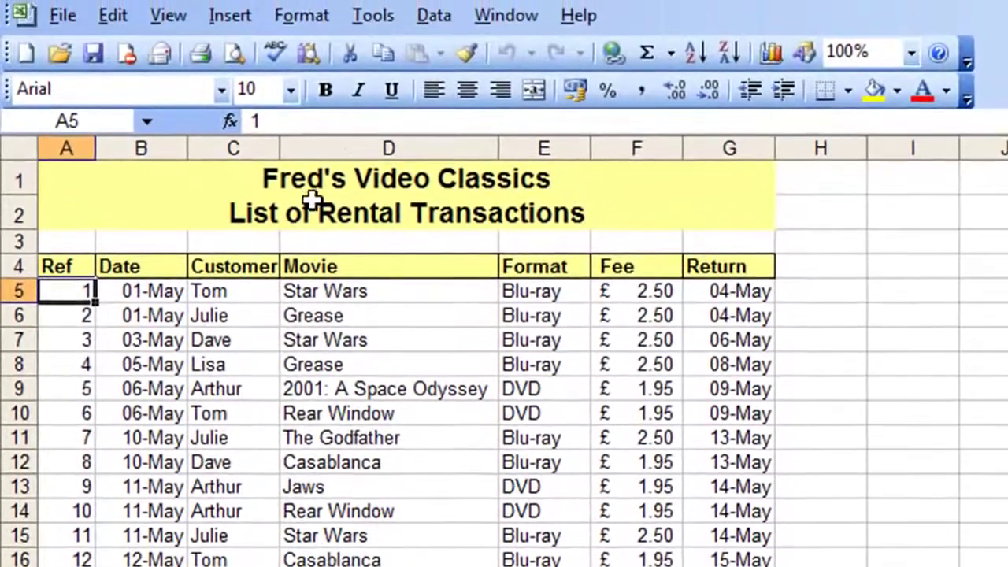
left_click(489, 1)
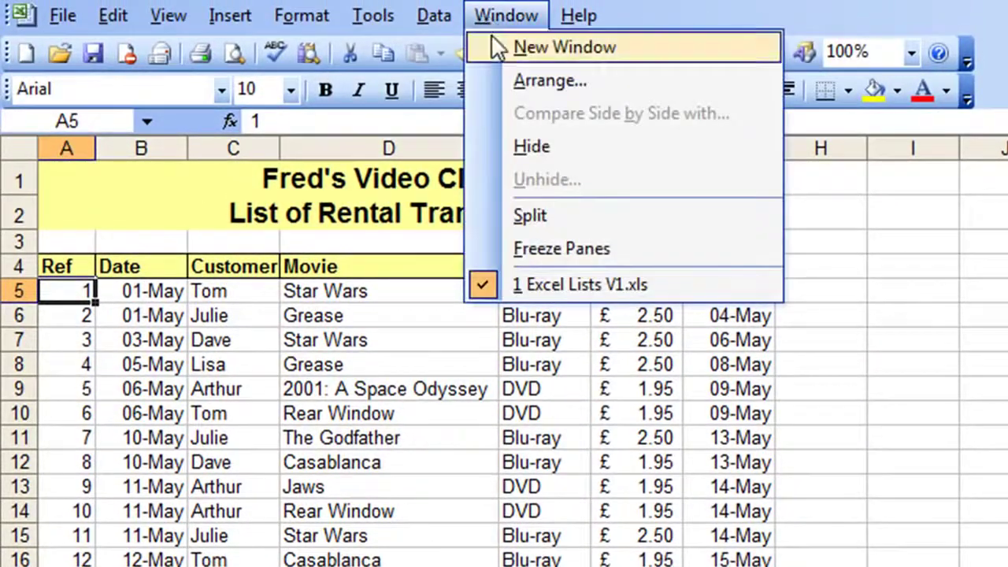
left_click(626, 250)
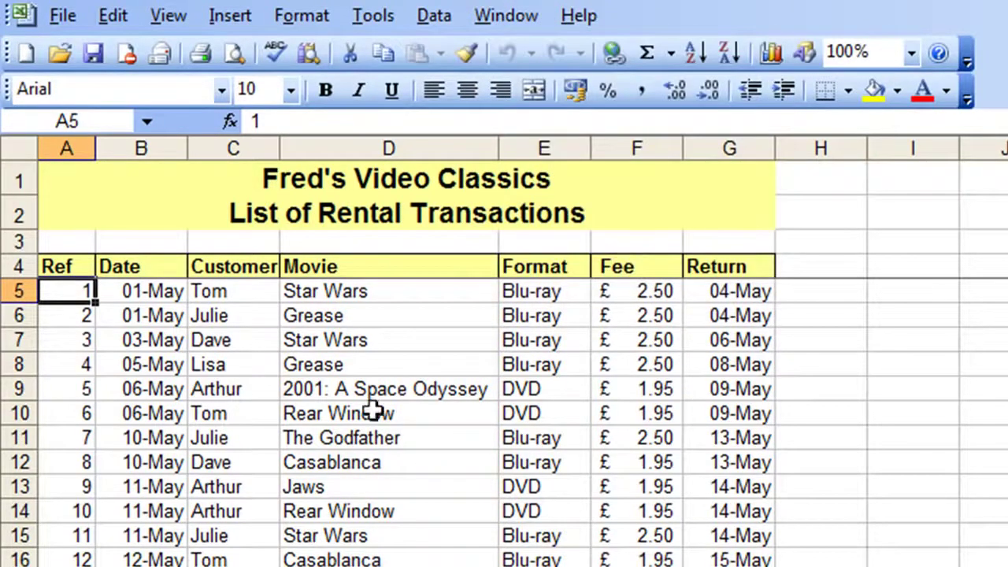
Step: Examine the rental records down to the end of the list and check how they move beneath the frozen headings
scroll(245, 501, "down", 1)
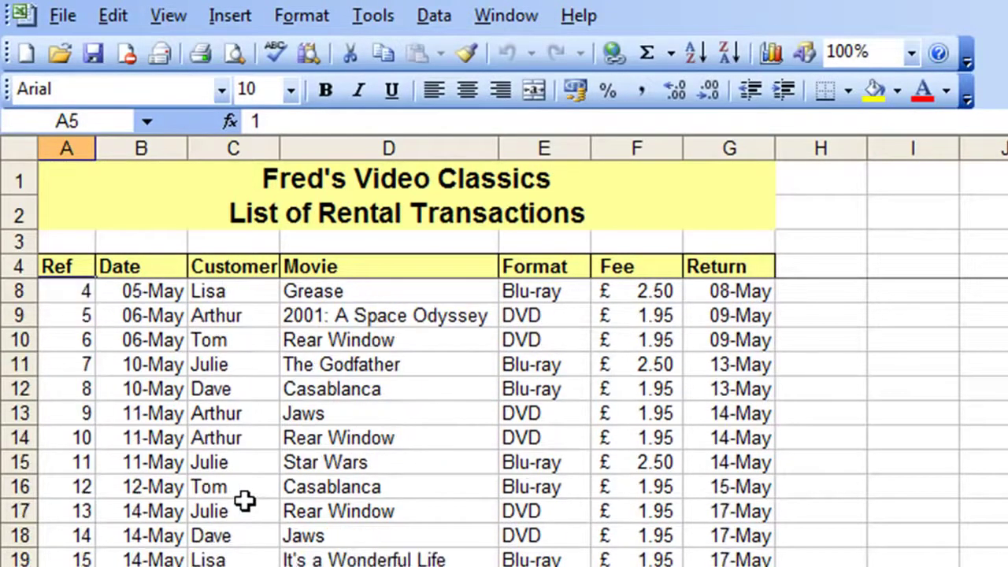
scroll(245, 500, "down", 1)
scroll(245, 500, "down", 2)
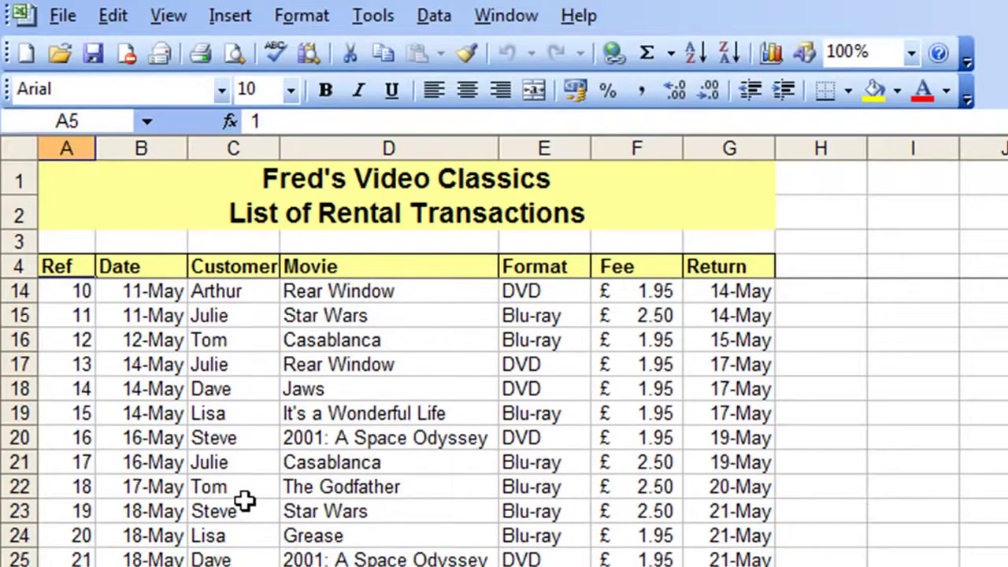
scroll(245, 500, "up", 3)
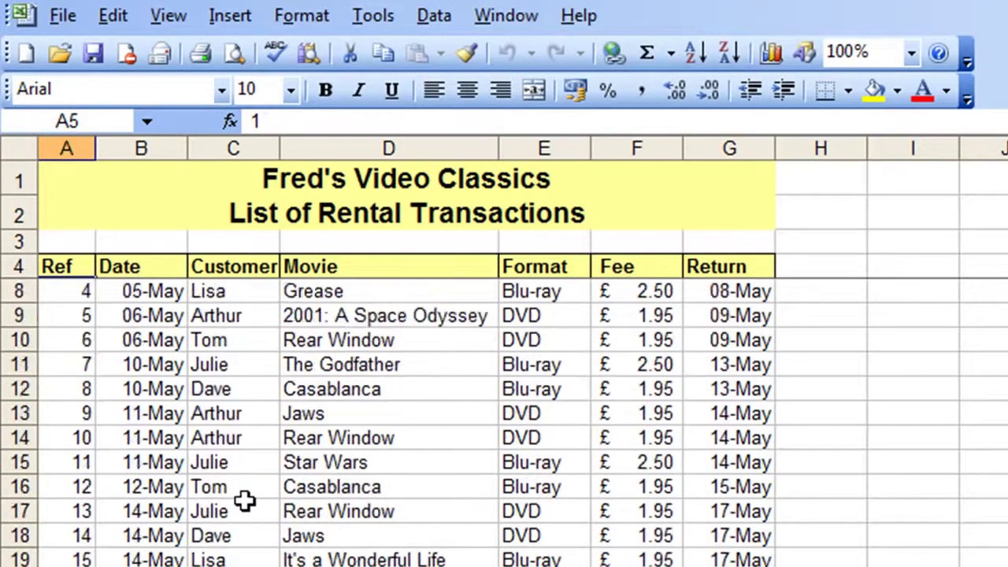
scroll(244, 500, "up", 1)
scroll(245, 501, "down", 1)
scroll(245, 500, "up", 1)
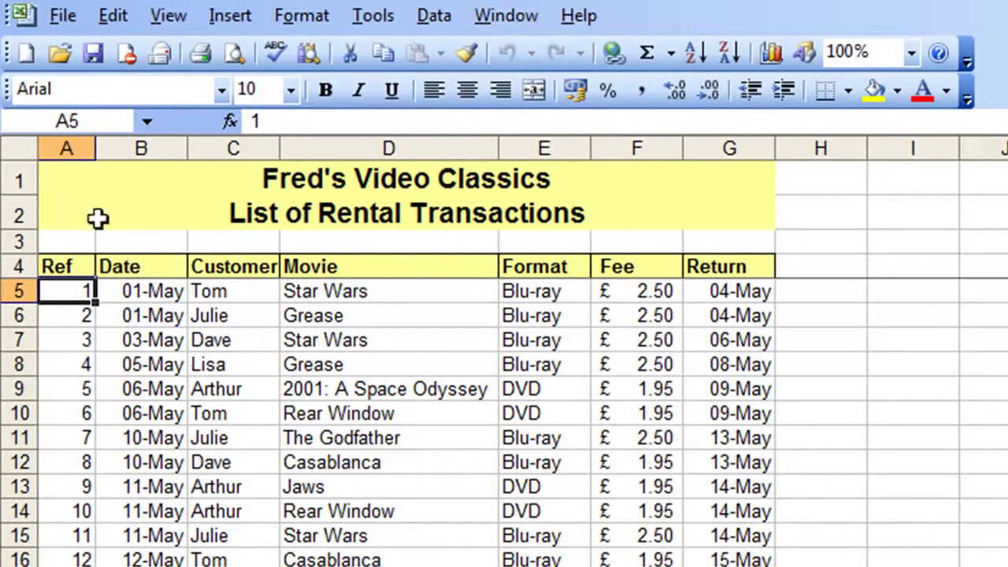
scroll(229, 413, "down", 3)
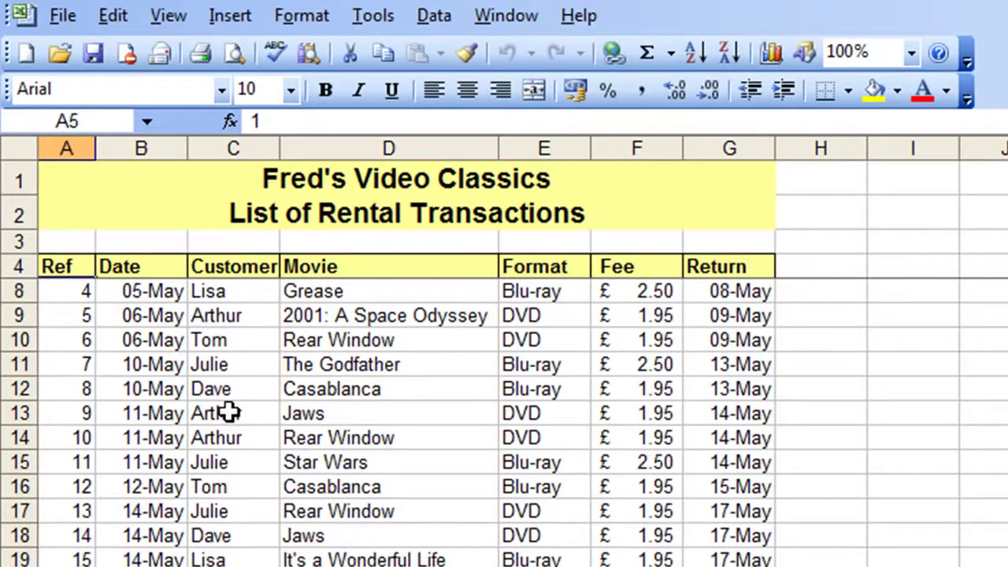
scroll(228, 413, "down", 1)
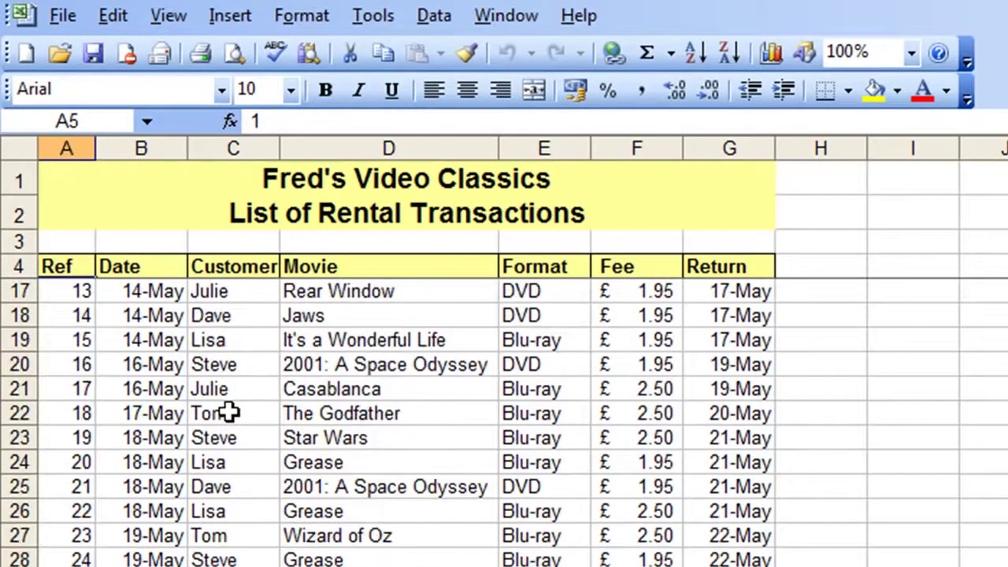
scroll(228, 412, "down", 2)
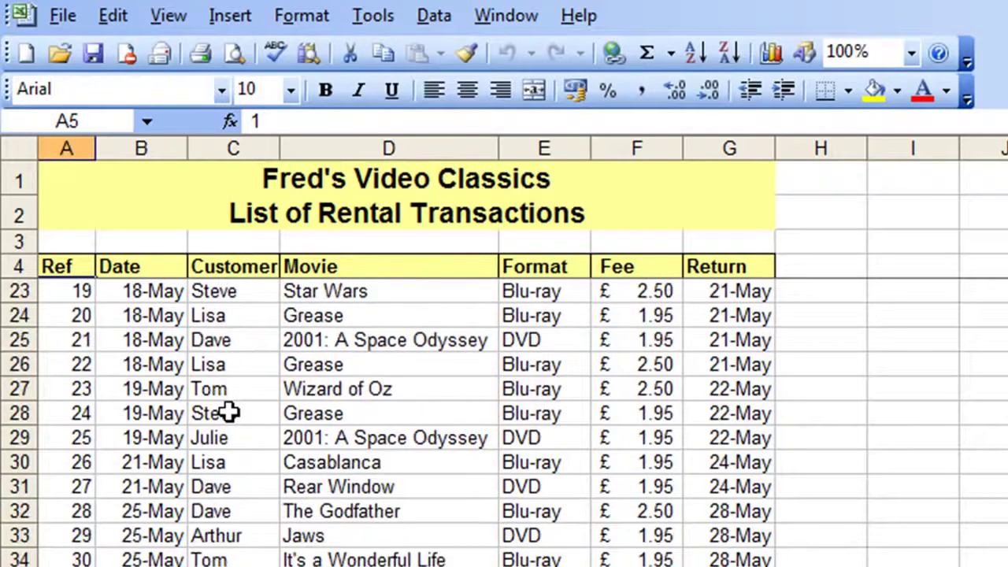
scroll(229, 412, "down", 2)
scroll(229, 412, "down", 1)
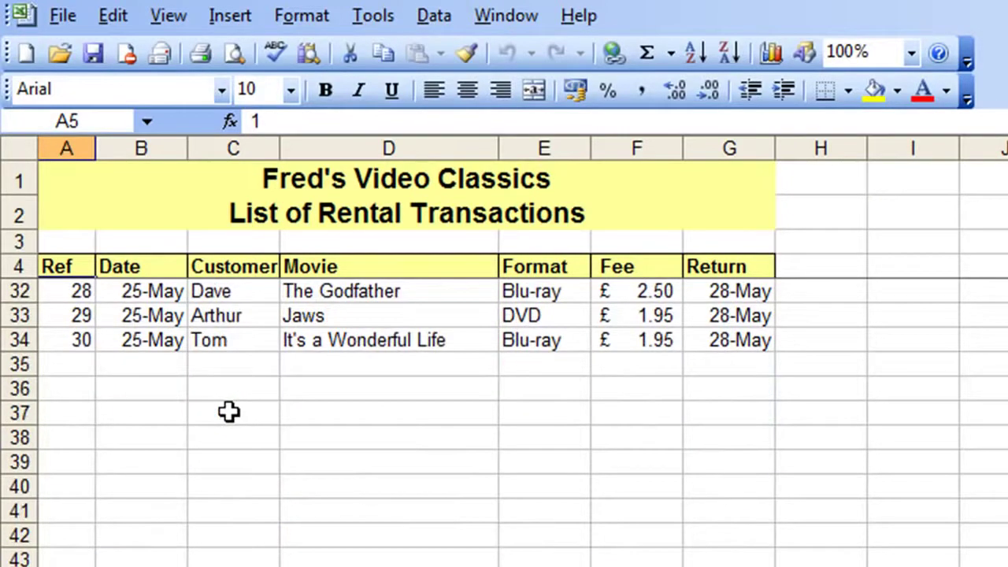
scroll(277, 425, "up", 2)
scroll(276, 427, "down", 2)
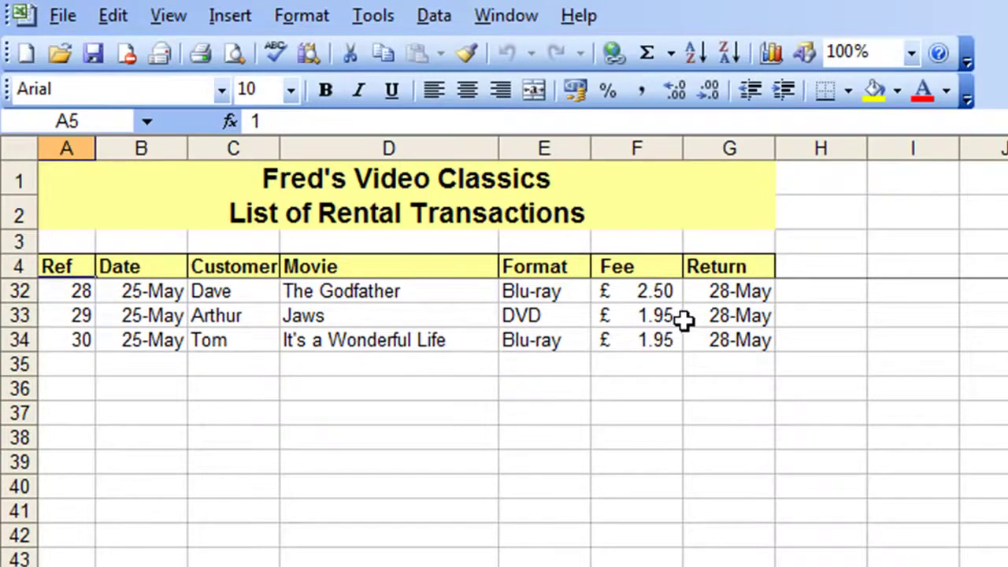
scroll(520, 367, "up", 4)
scroll(520, 366, "up", 5)
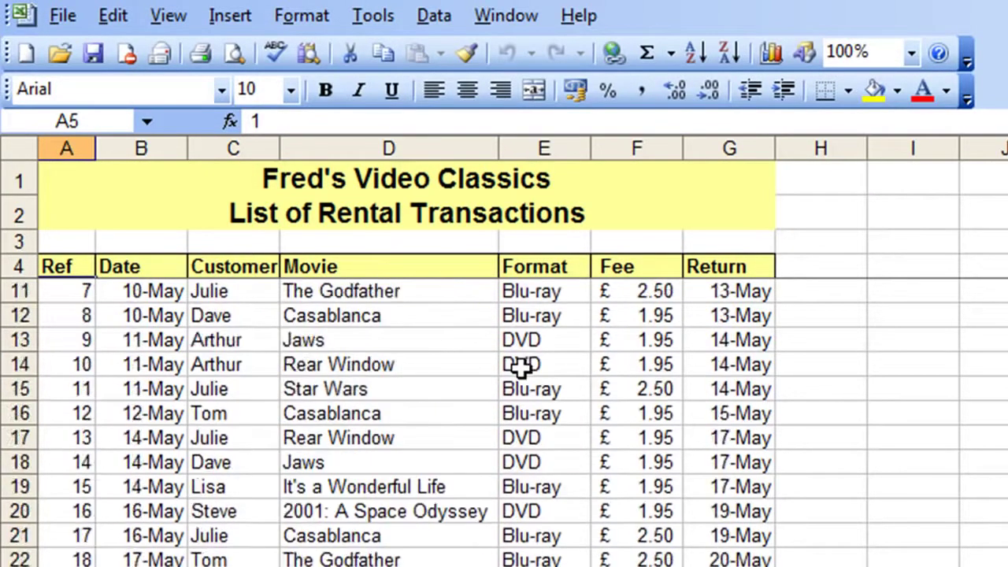
scroll(522, 366, "down", 9)
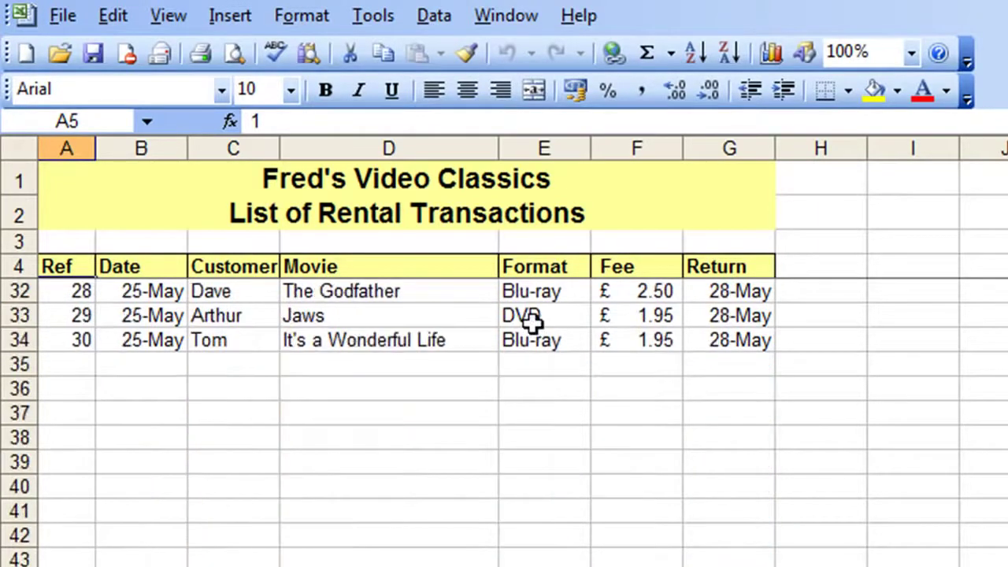
Step: Return to the start of the rental list and unfreeze its panes
scroll(531, 319, "up", 6)
scroll(533, 323, "up", 3)
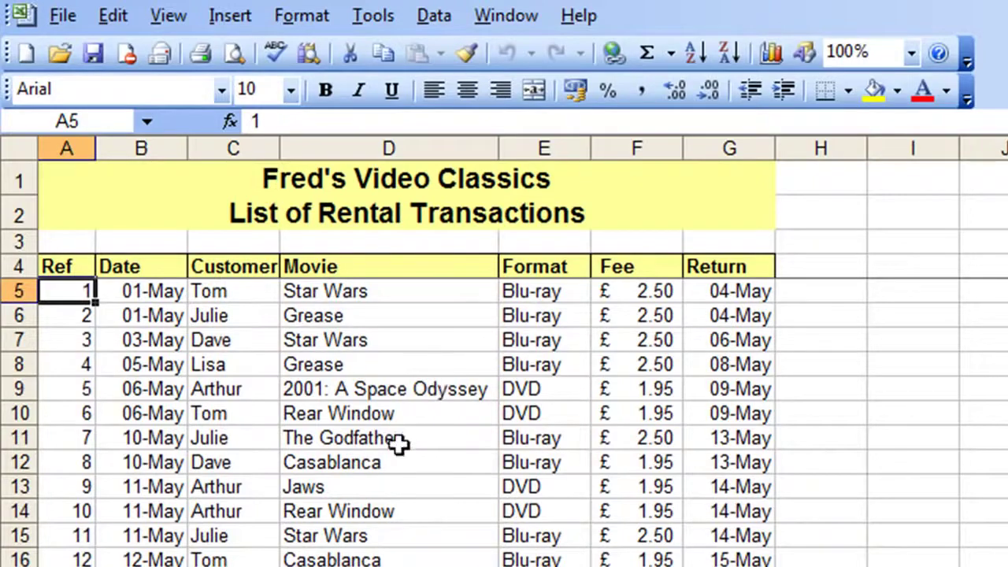
left_click(521, 19)
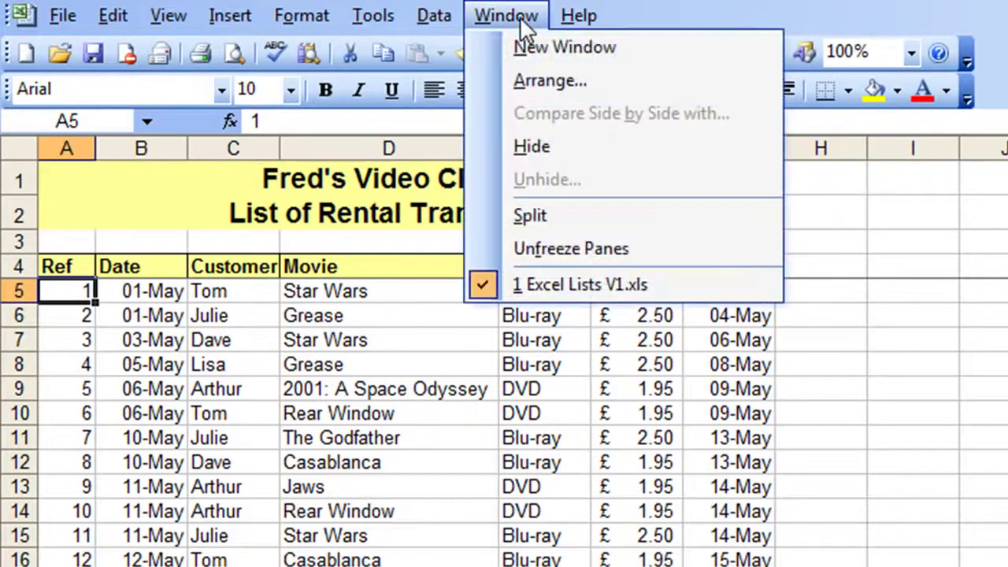
left_click(574, 258)
Step: Check how the title and heading rows behave when moving through the unfrozen rental list
scroll(411, 448, "down", 3)
scroll(412, 448, "up", 2)
scroll(412, 446, "down", 2)
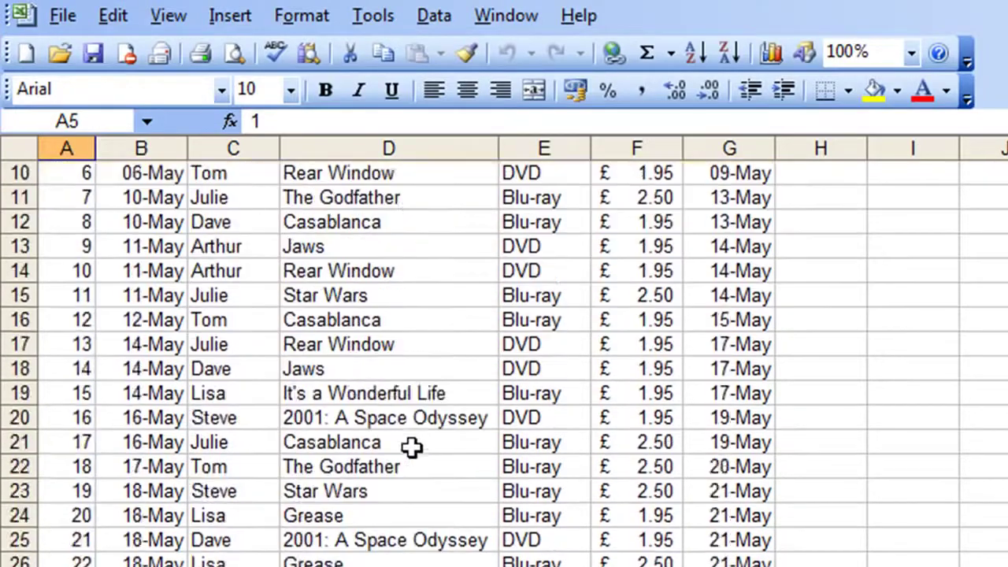
scroll(412, 446, "up", 2)
scroll(412, 446, "down", 4)
scroll(412, 446, "up", 5)
scroll(412, 446, "down", 3)
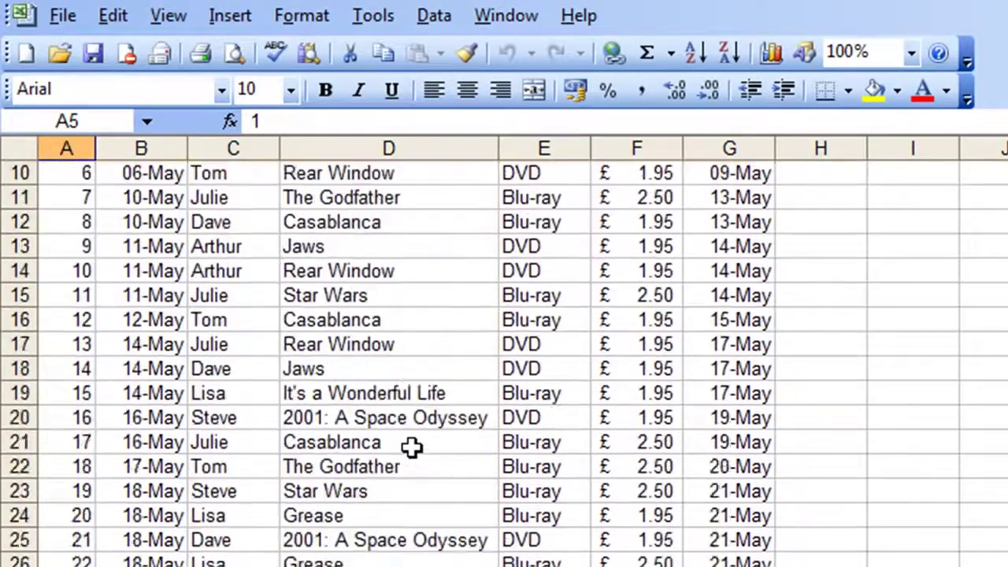
scroll(411, 446, "up", 3)
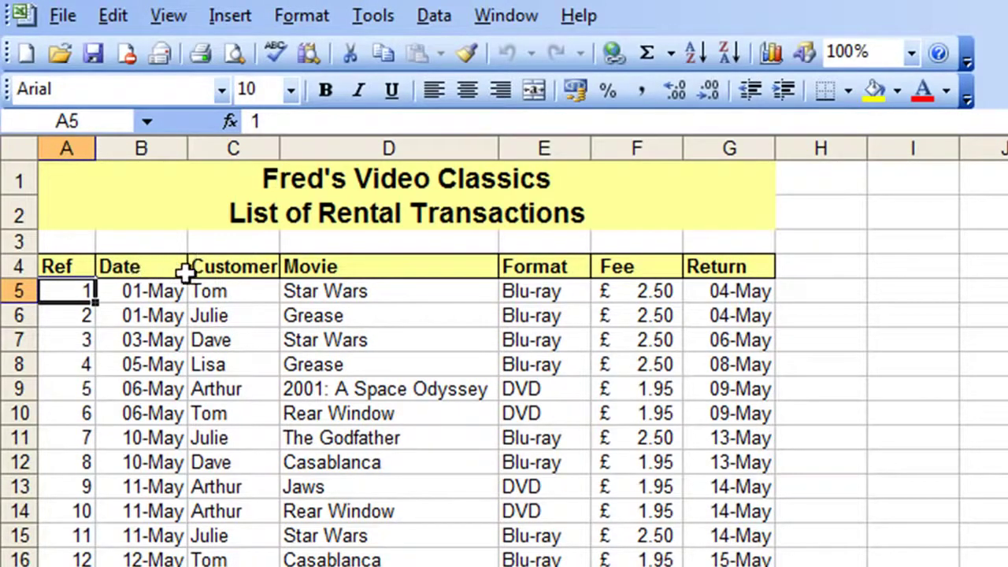
Step: Freeze the panes at cell C5 to lock rows 1 to 4 and the Ref and Date columns
left_click(227, 292)
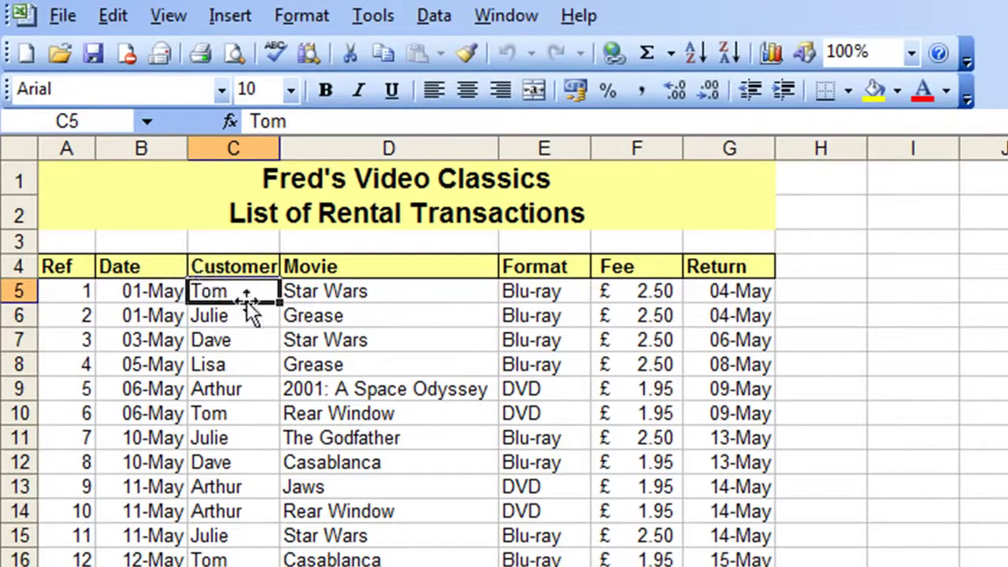
left_click(505, 15)
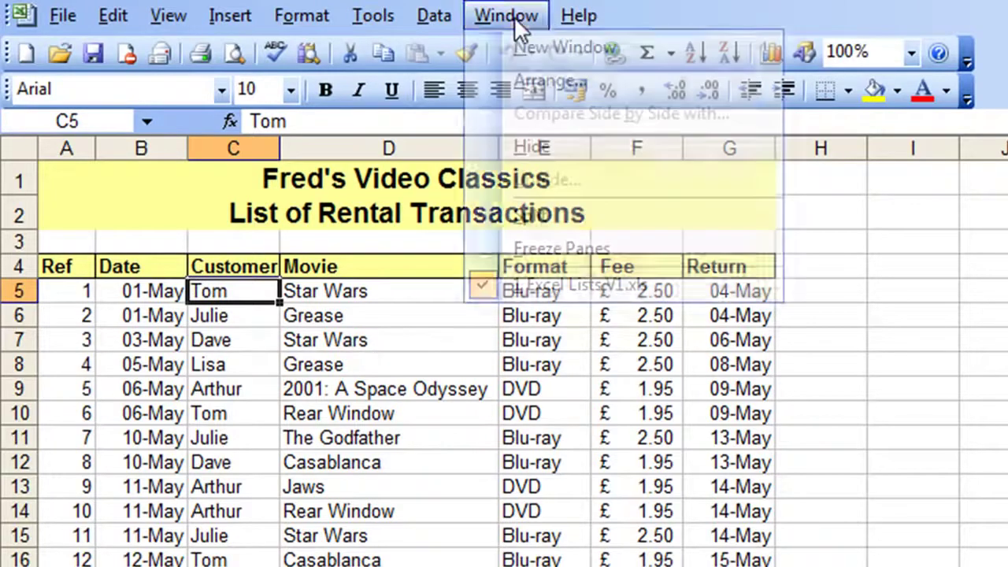
left_click(541, 246)
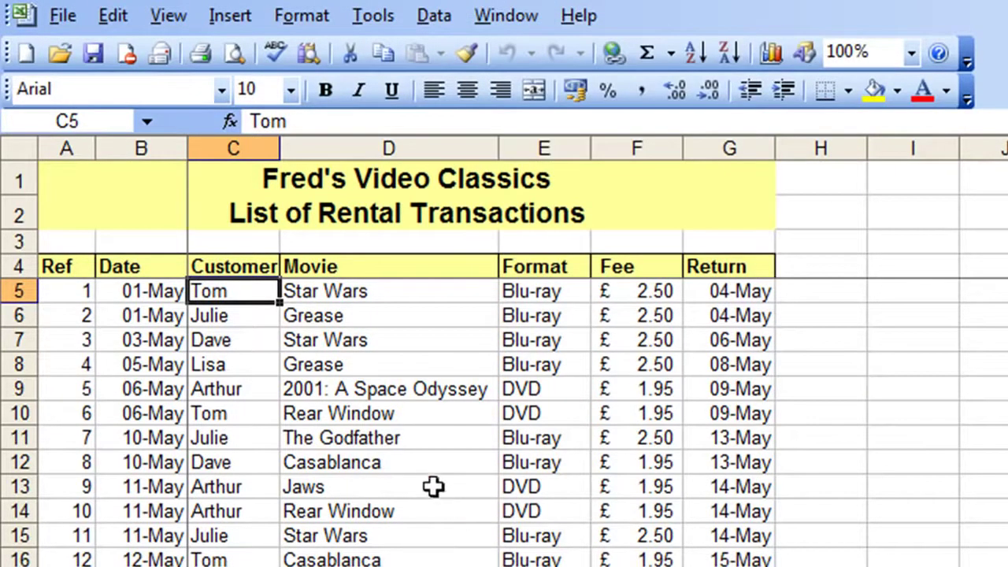
Step: Examine the list vertically and horizontally to check how records and columns move against the frozen rows and columns
scroll(433, 486, "down", 1)
scroll(434, 486, "down", 7)
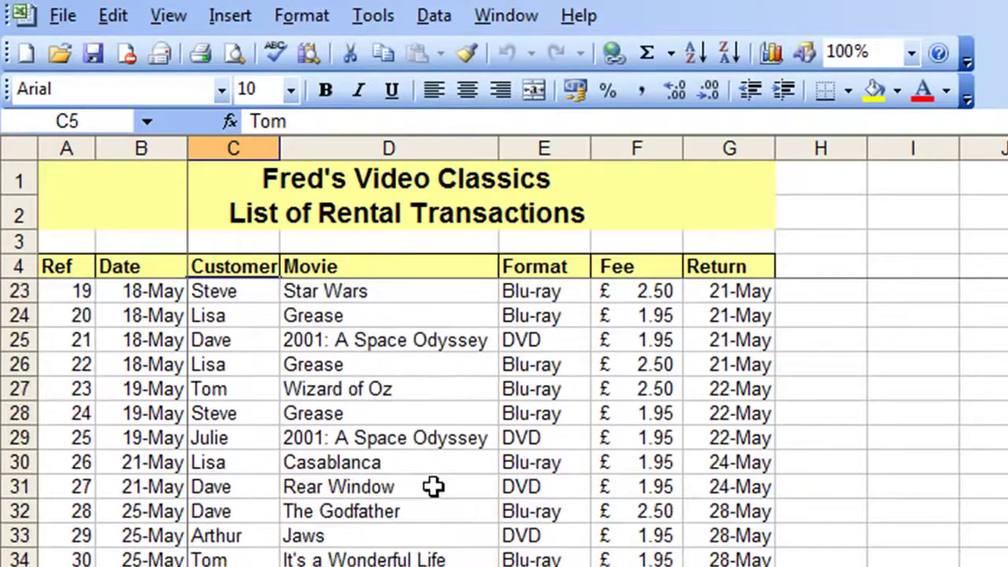
scroll(434, 486, "up", 8)
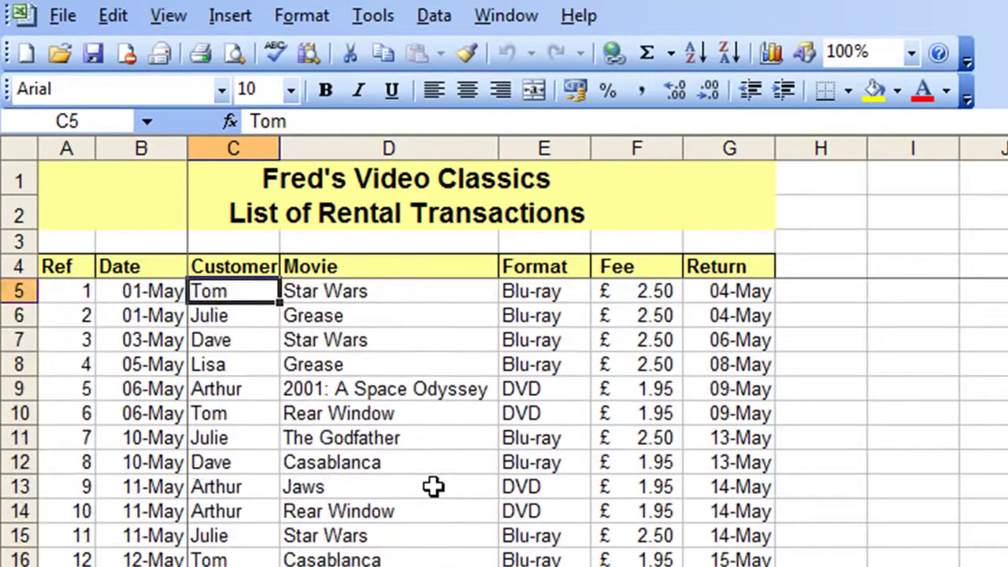
scroll(434, 485, "down", 2)
scroll(434, 486, "up", 2)
scroll(434, 485, "down", 4)
scroll(433, 486, "up", 4)
scroll(598, 354, "right", 1)
scroll(551, 354, "right", 1)
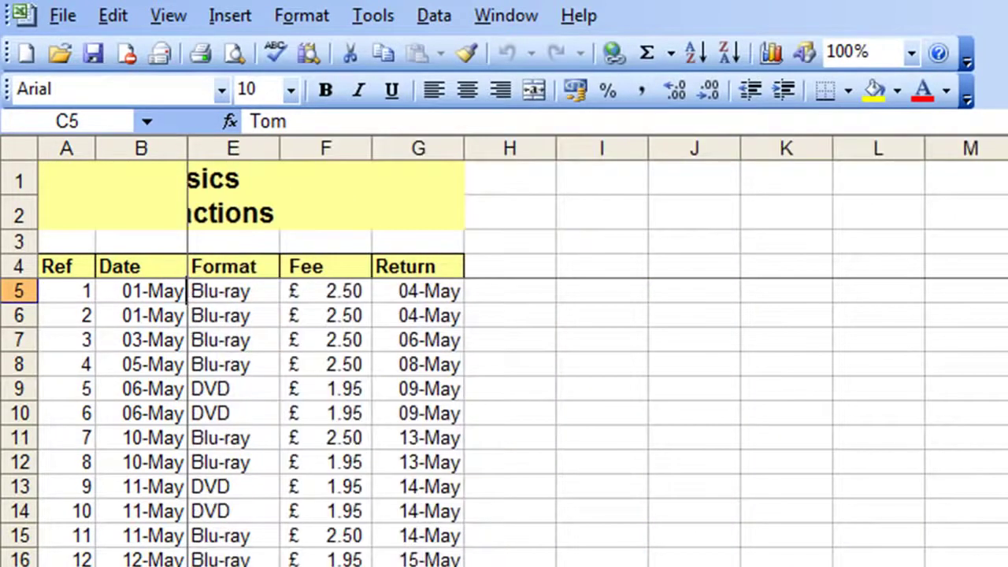
scroll(551, 354, "right", 1)
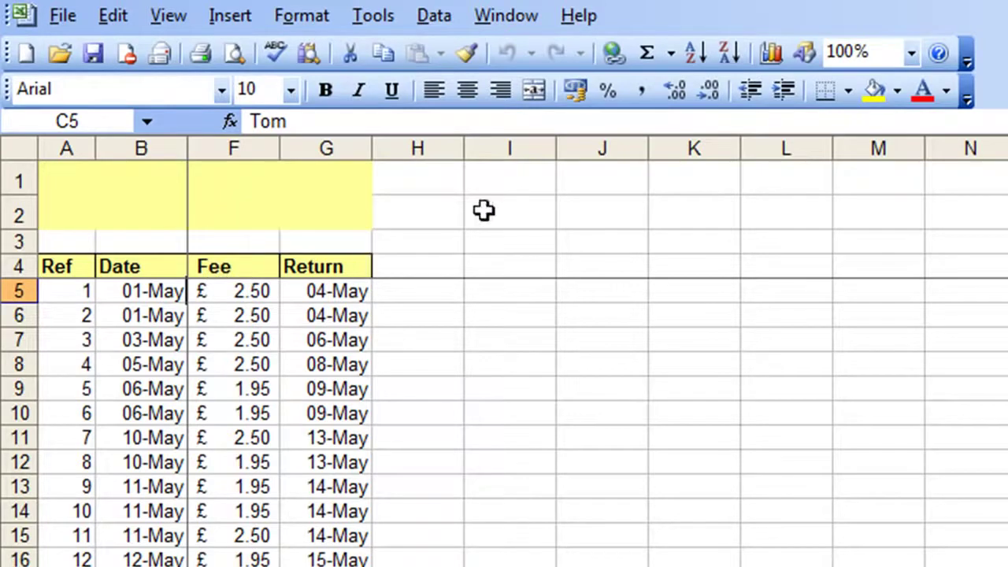
Step: Unfreeze the panes, refreeze them at cell A5 to lock only the rows above, and check the records beneath
left_click(529, 15)
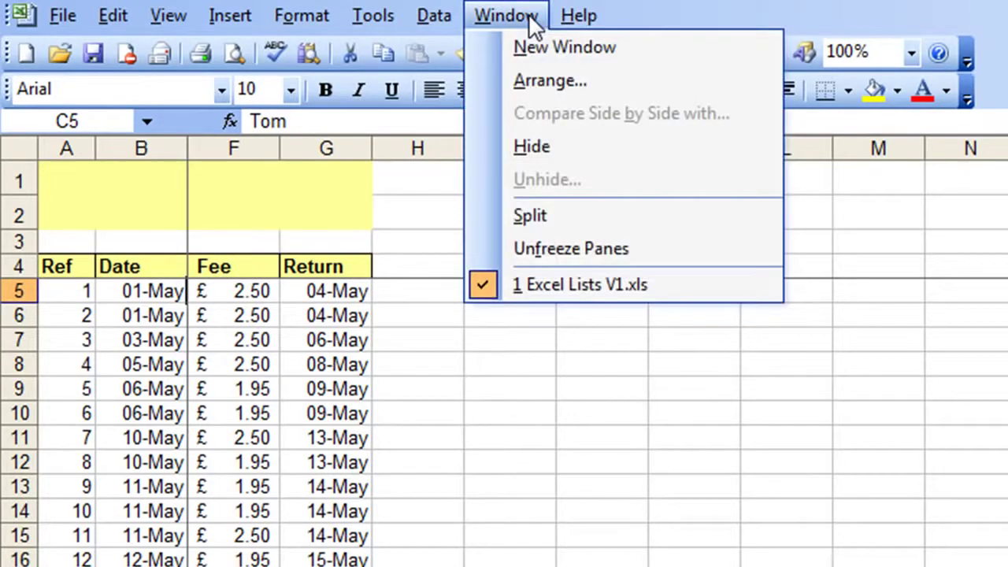
left_click(551, 249)
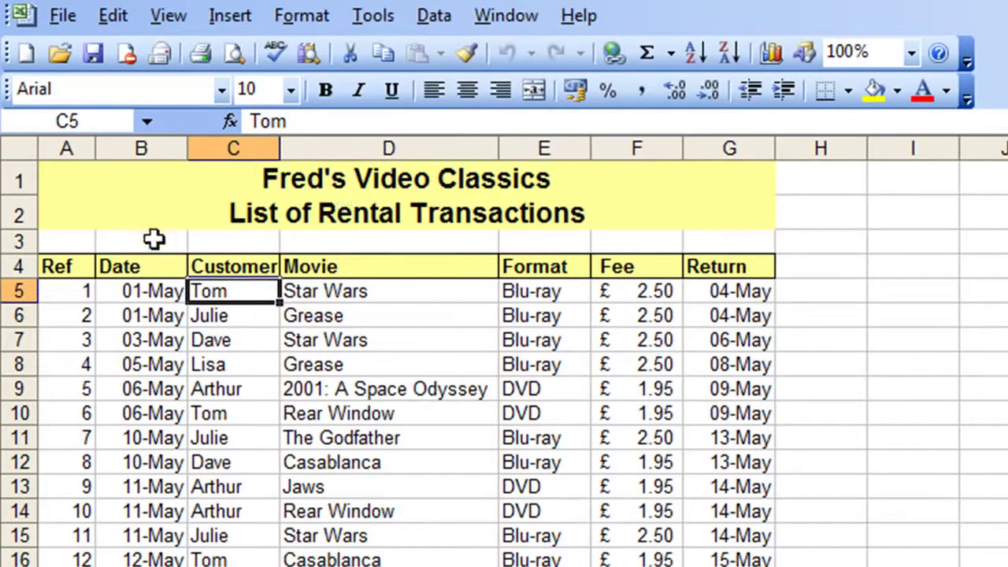
left_click(82, 286)
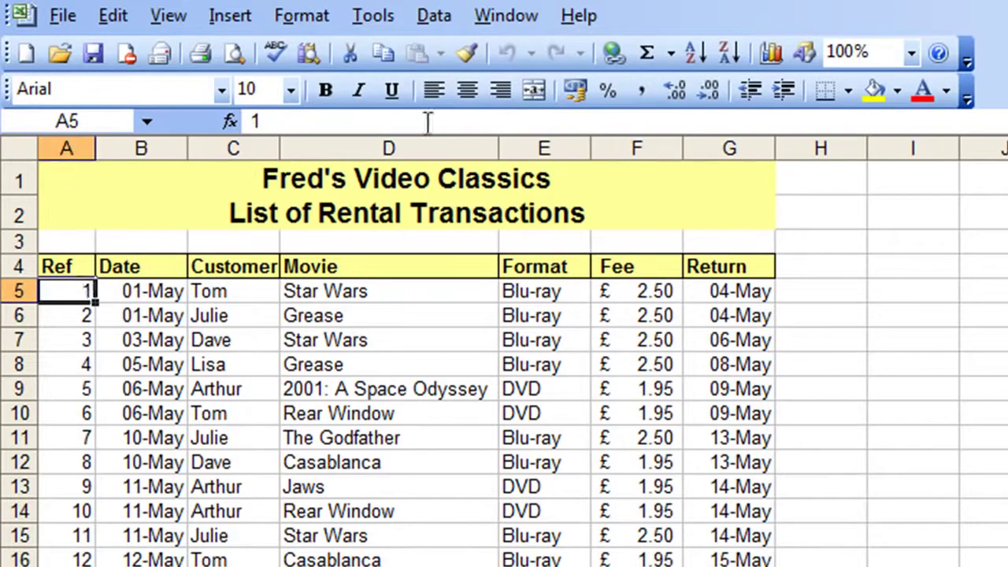
left_click(496, 15)
left_click(531, 249)
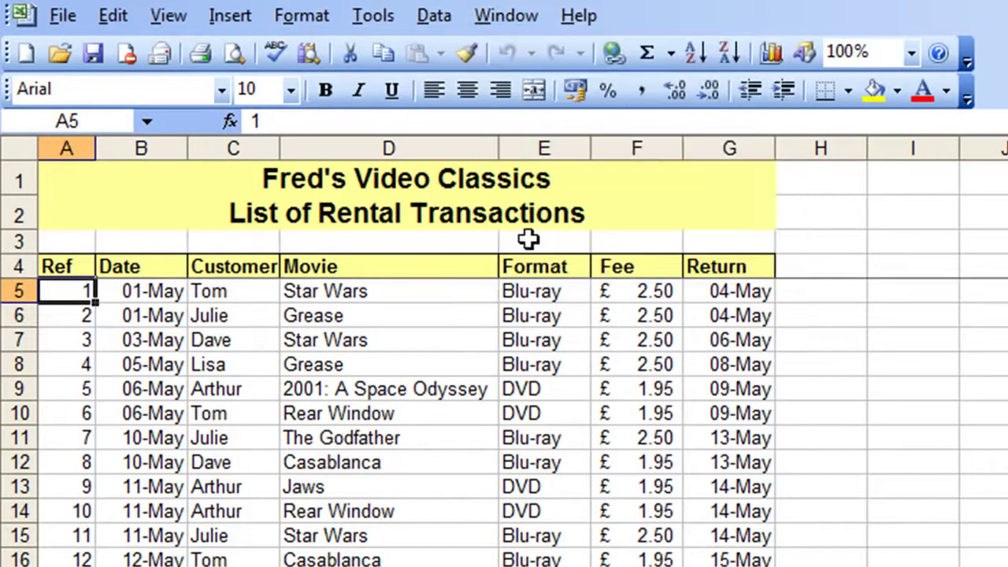
scroll(391, 388, "down", 4)
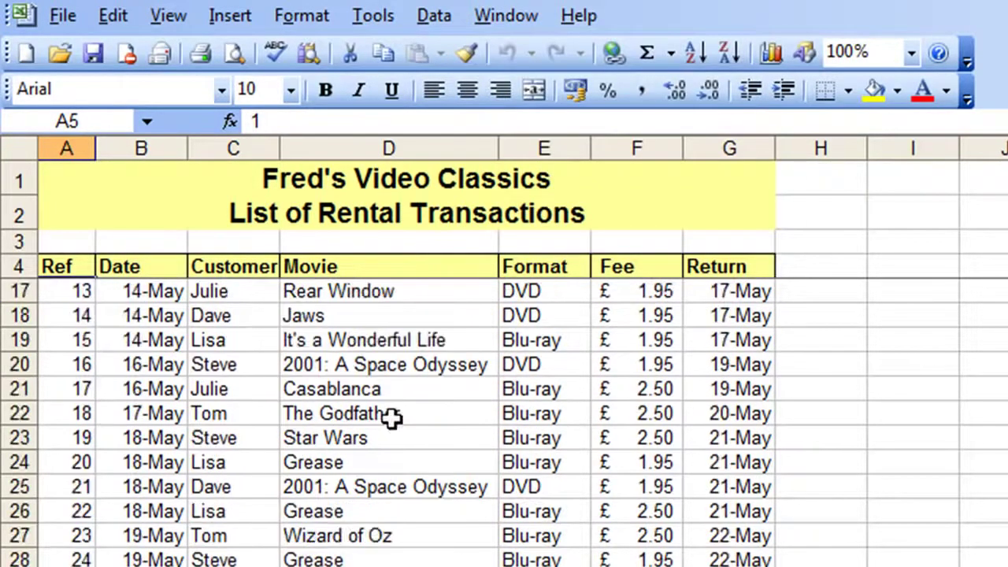
scroll(391, 417, "up", 4)
scroll(391, 417, "down", 2)
scroll(391, 417, "up", 2)
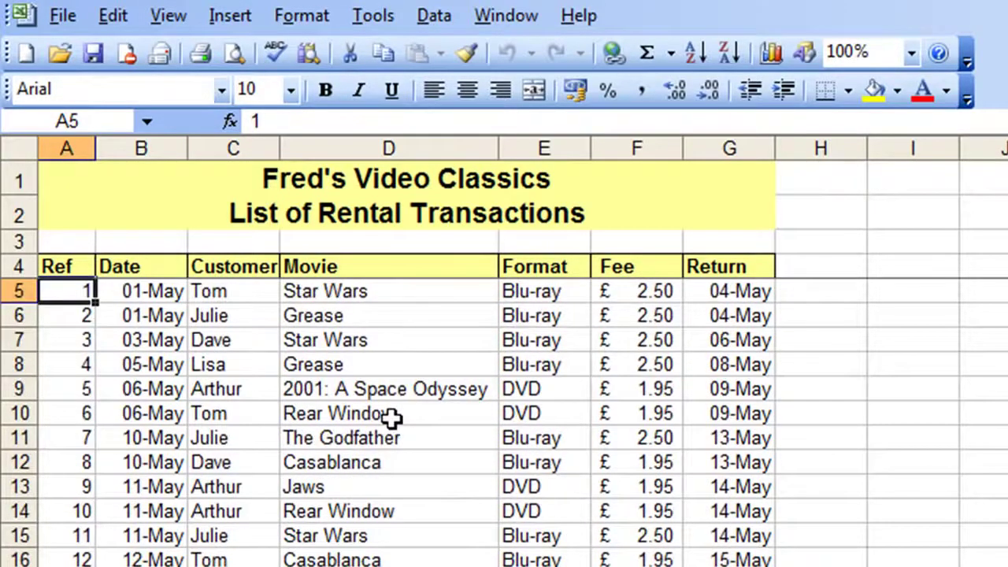
Step: Unfreeze the panes set at cell A5 and check that the heading rows are released
left_click(520, 16)
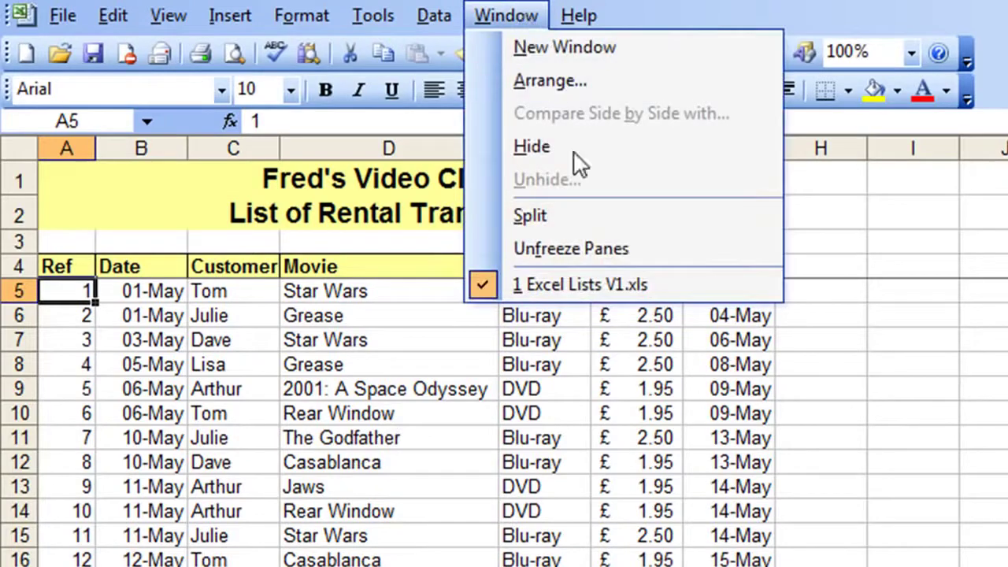
left_click(634, 250)
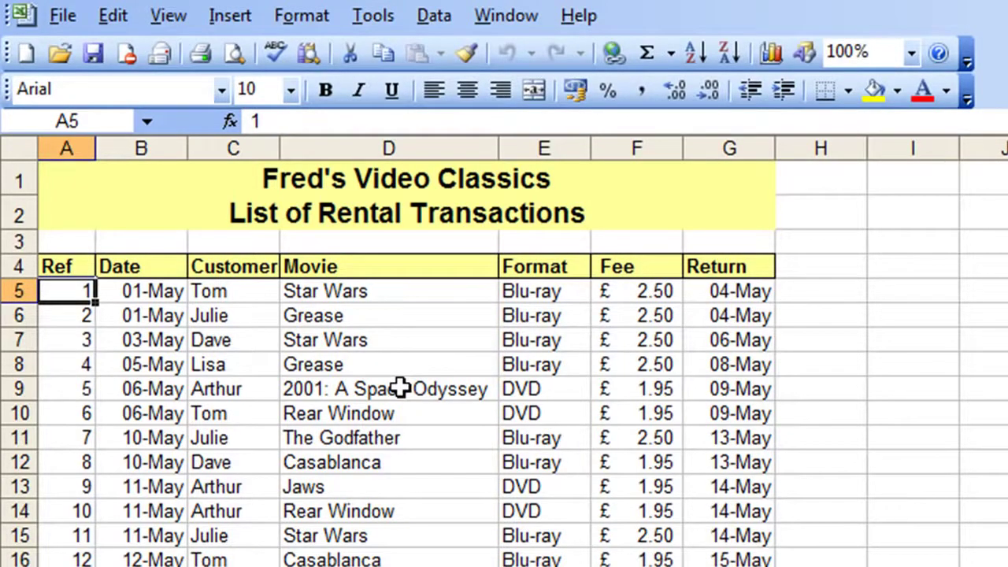
scroll(400, 388, "down", 1)
scroll(398, 386, "up", 1)
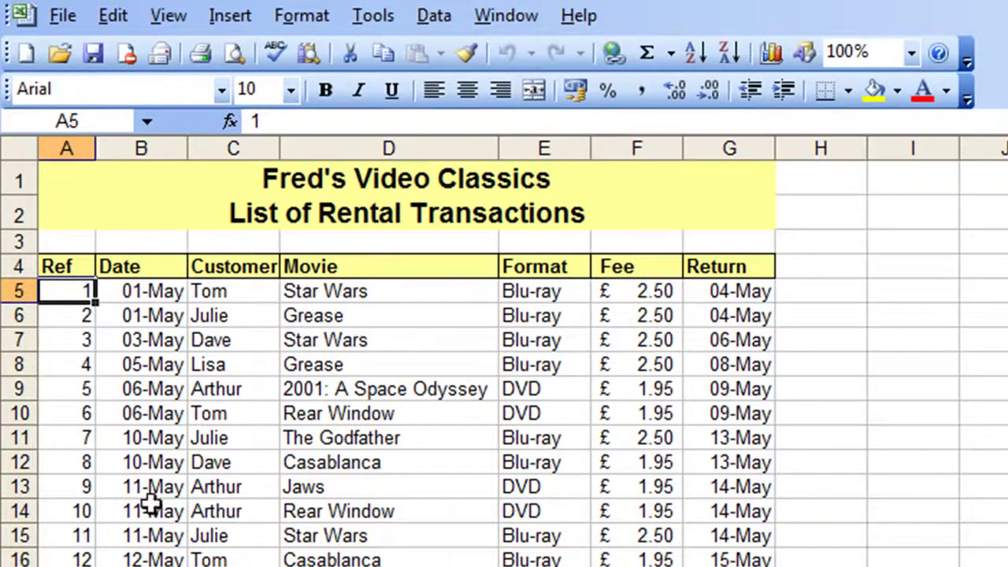
Step: Split the worksheet horizontally at cell A14 and move the split bar down to just below row 14
left_click(79, 511)
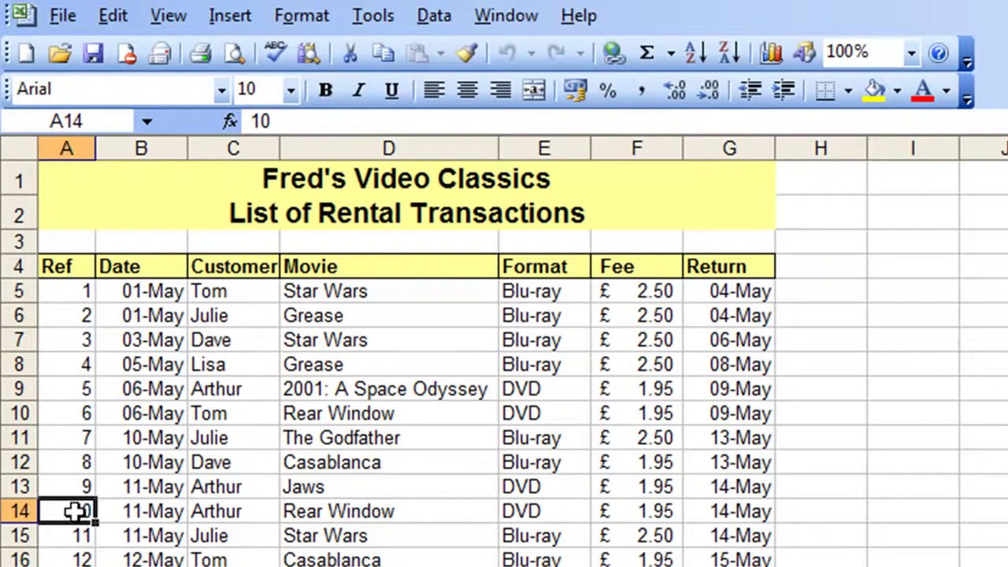
left_click(513, 16)
left_click(548, 217)
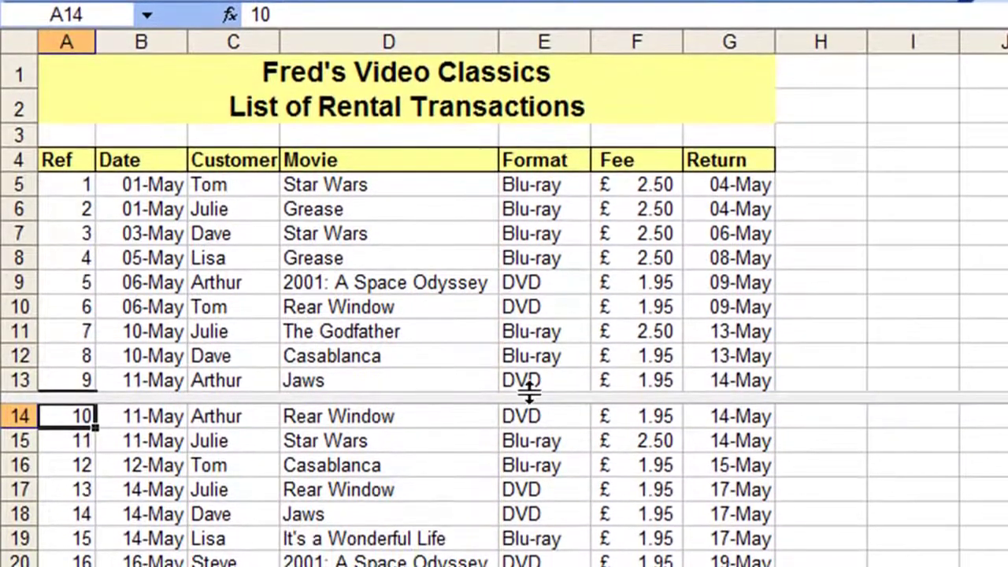
left_click_drag(527, 386, 535, 413)
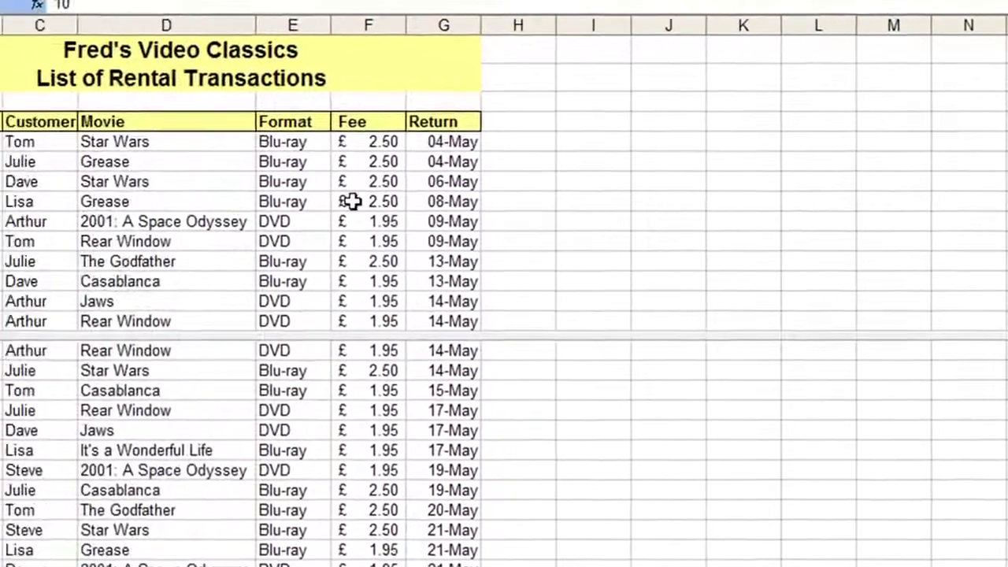
Step: Select cell E8 in the upper pane and check how that pane moves independently of the lower one
left_click(87, 194)
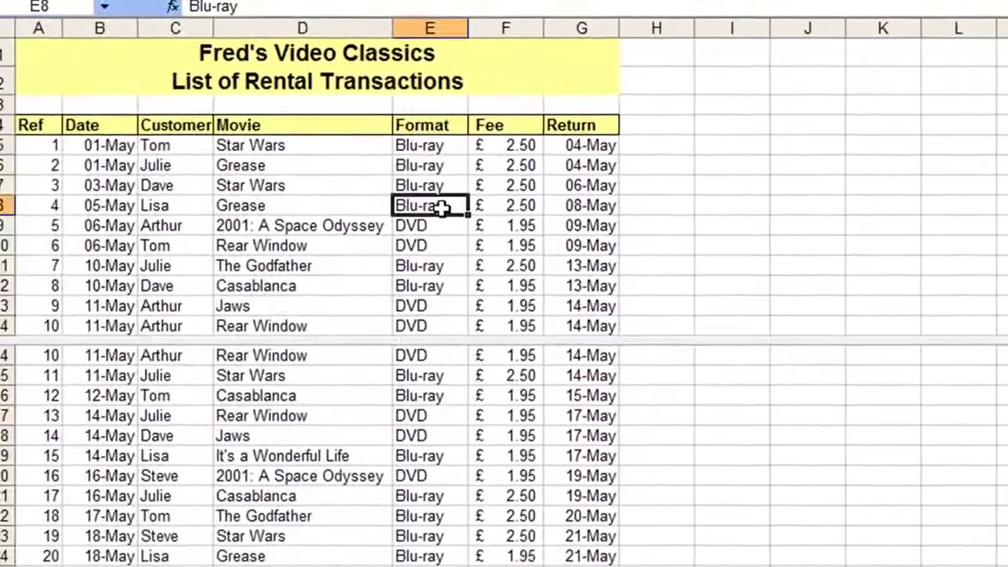
scroll(455, 208, "down", 4)
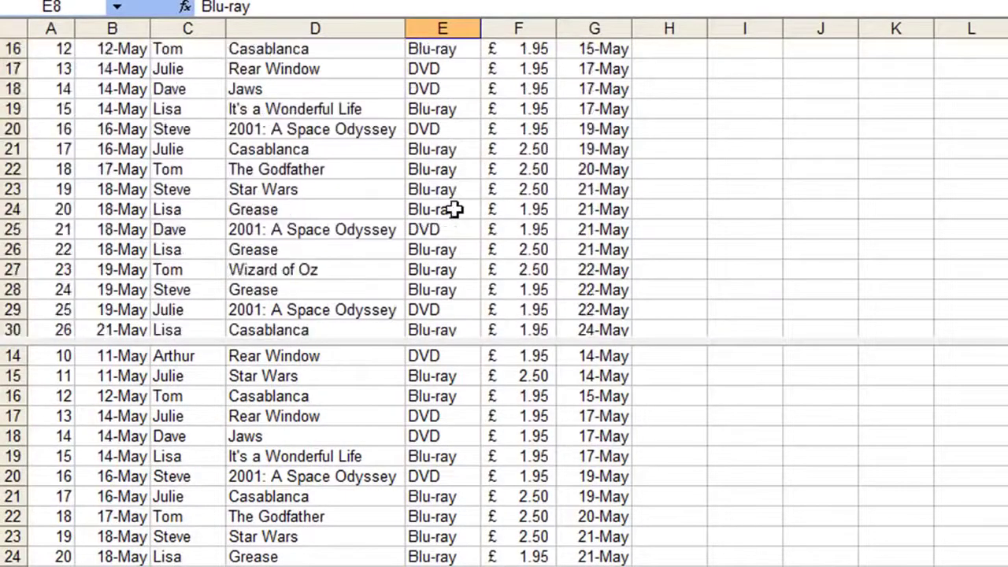
scroll(455, 207, "up", 5)
scroll(455, 207, "down", 5)
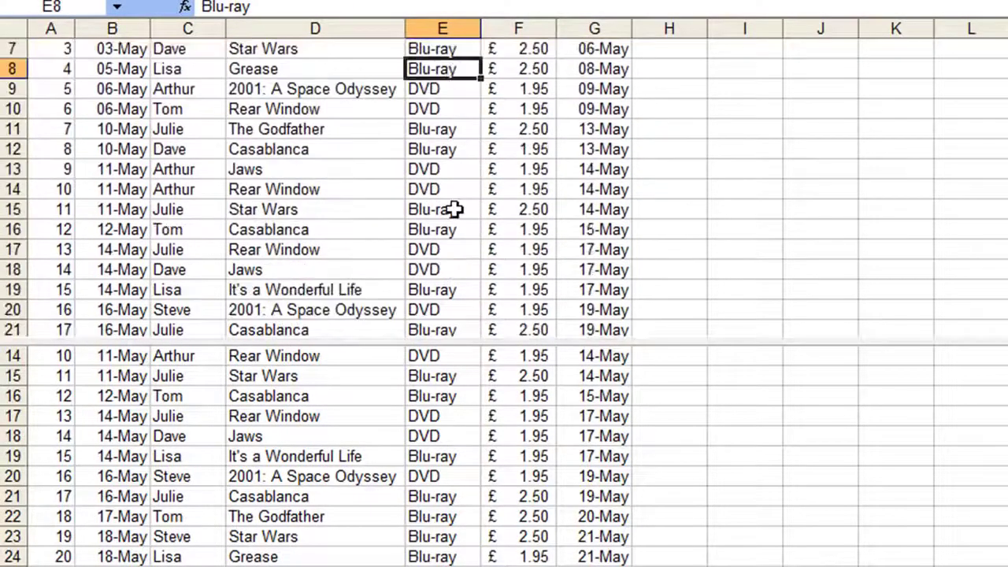
scroll(455, 207, "up", 5)
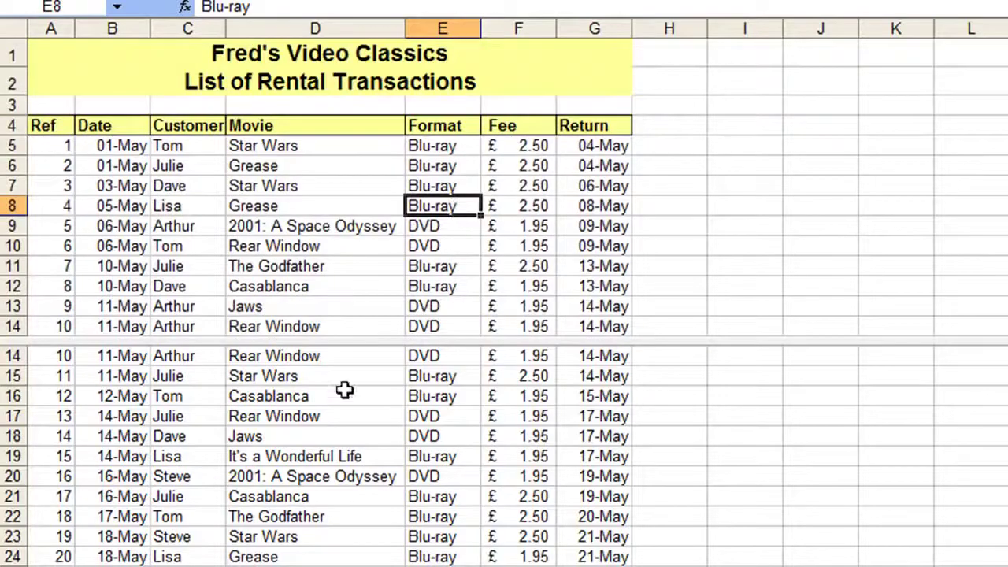
Step: Select cell D20 in the lower pane and examine the list there up to the title and down to later records
left_click(358, 476)
scroll(358, 476, "down", 6)
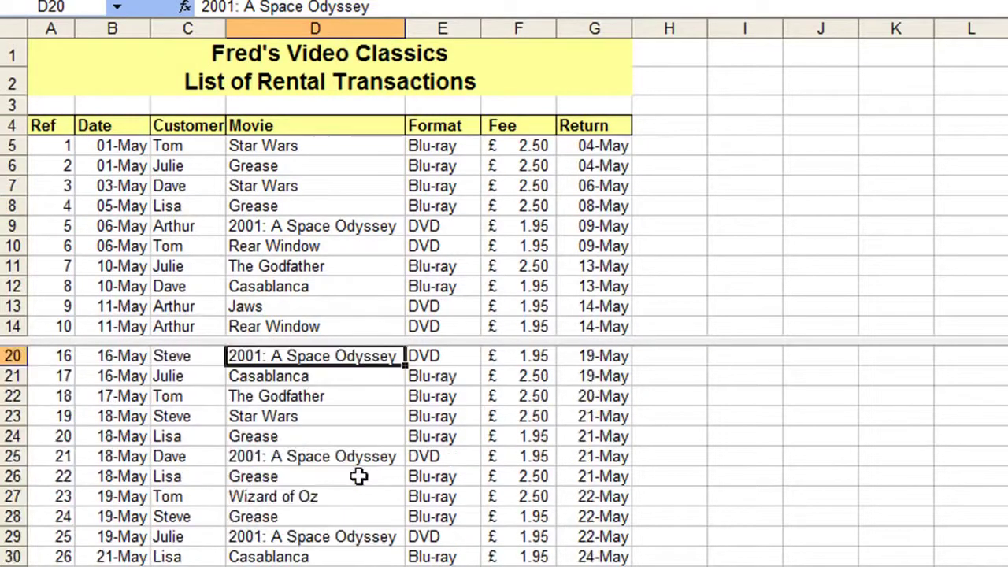
scroll(359, 475, "up", 8)
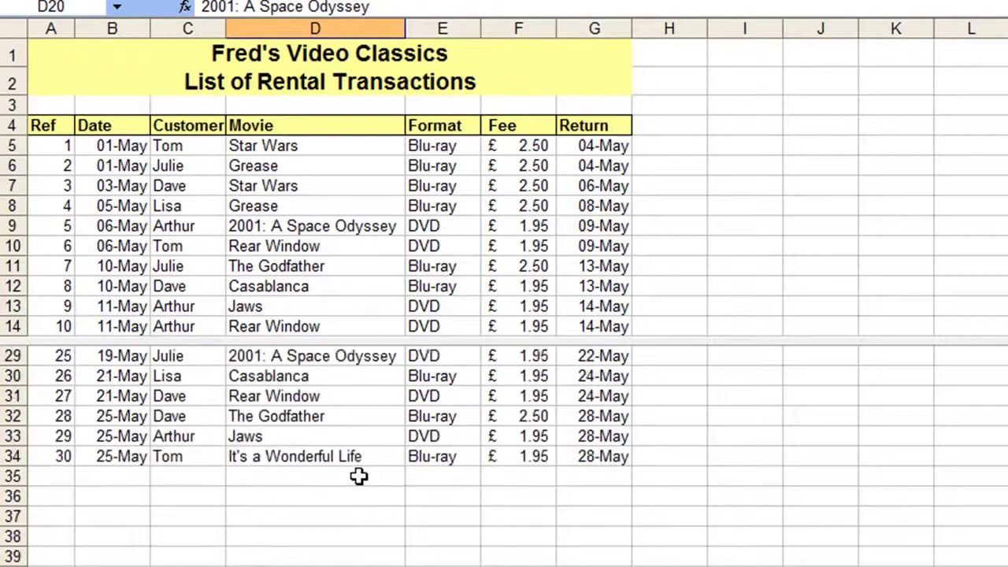
scroll(359, 476, "up", 3)
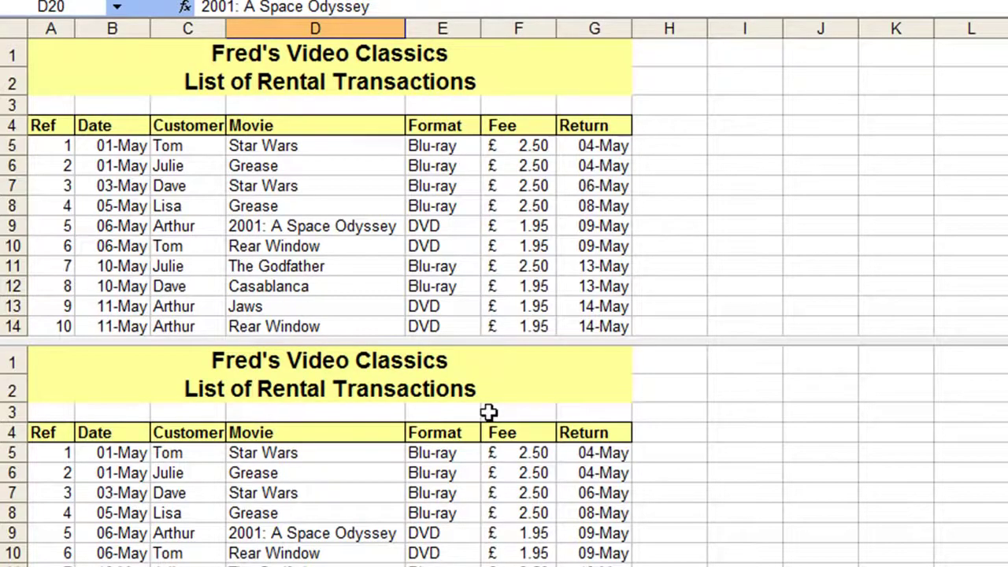
scroll(442, 486, "down", 2)
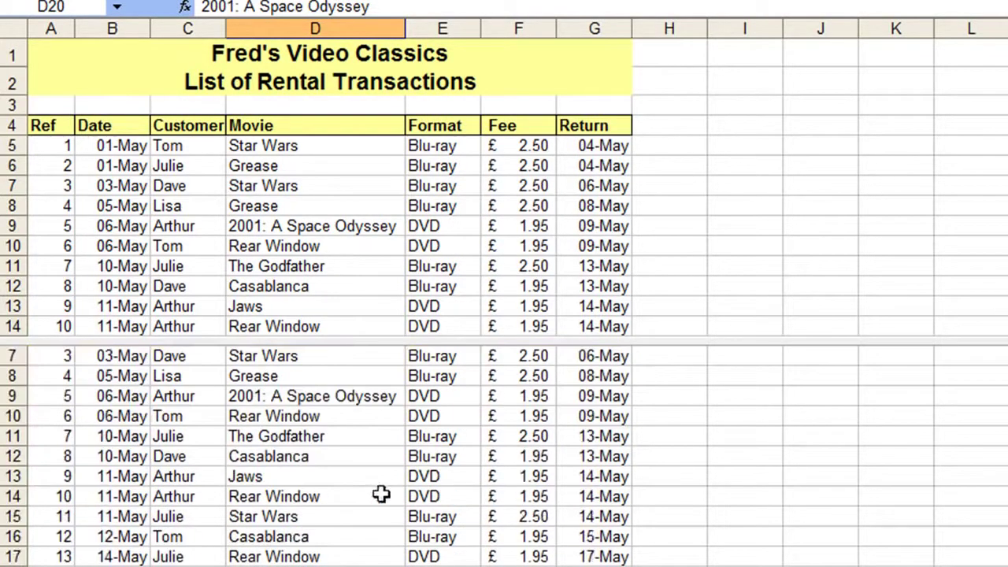
scroll(381, 494, "down", 4)
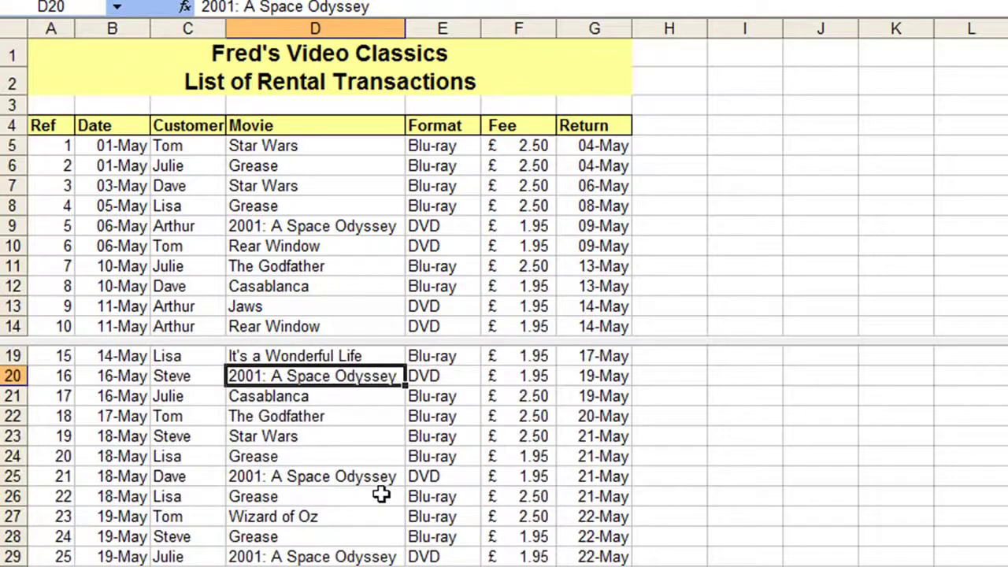
scroll(381, 493, "down", 2)
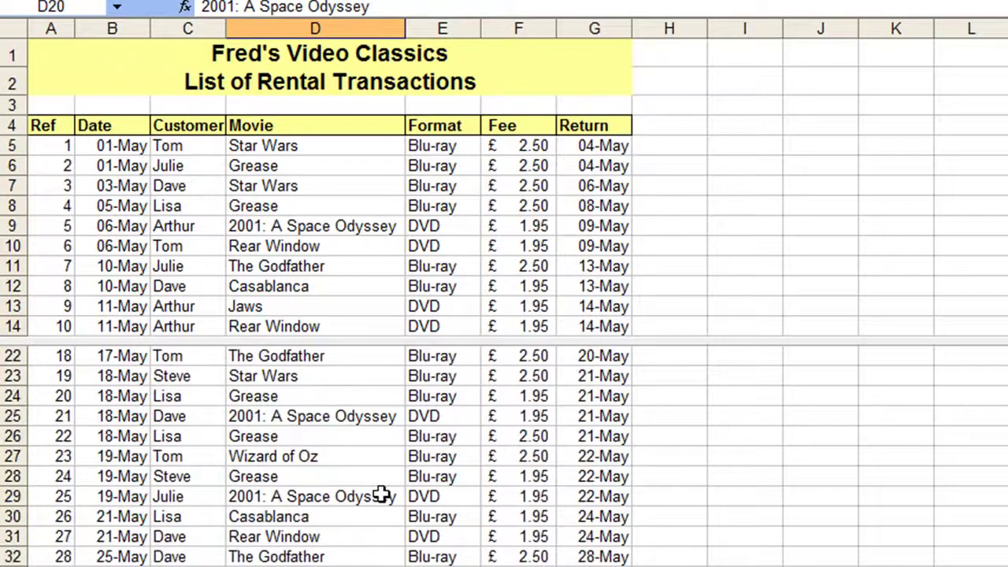
Step: Check the upper pane's records from cell D7, and remove the horizontal split by moving its bar up to the column headings
left_click(388, 186)
scroll(388, 186, "down", 3)
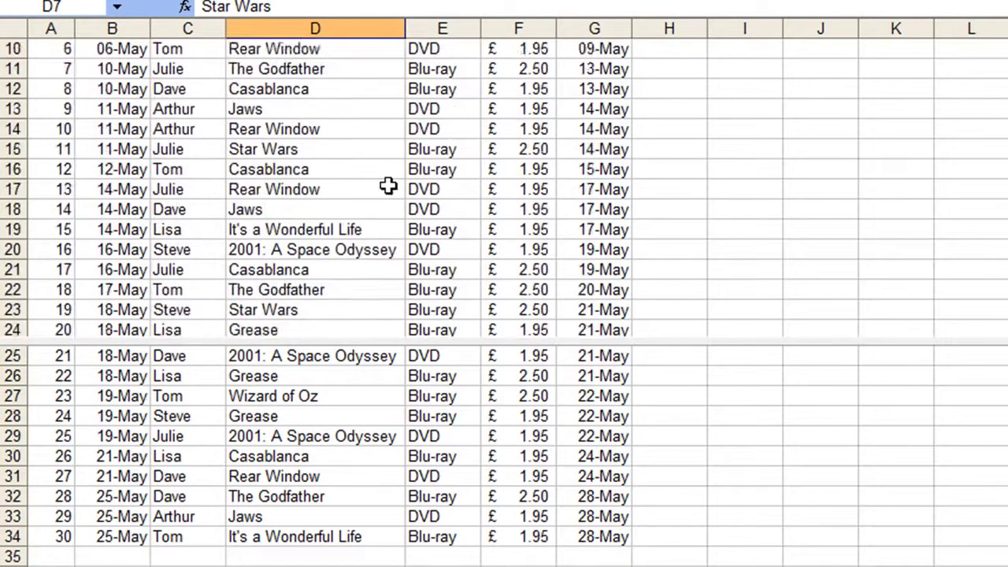
scroll(388, 186, "up", 3)
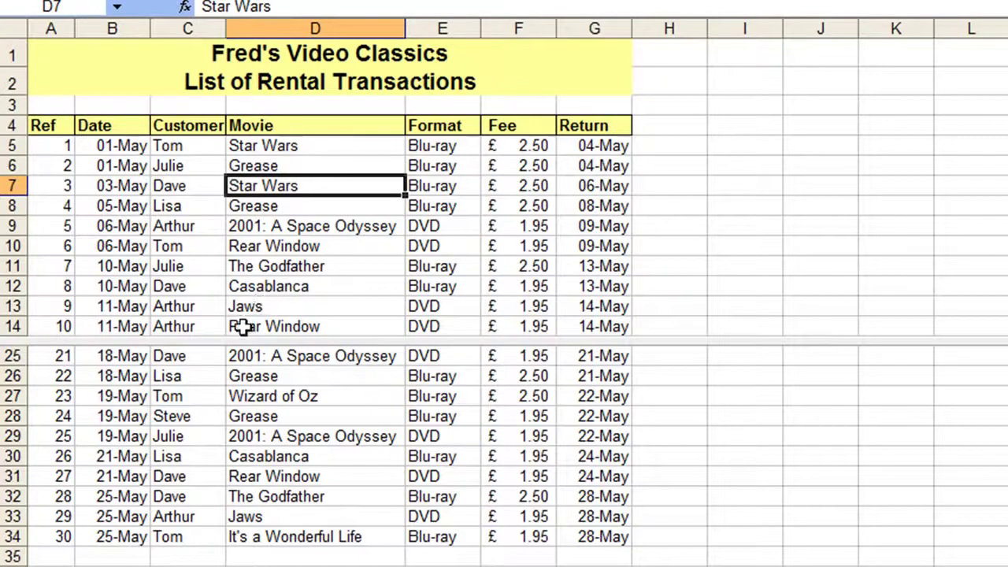
left_click_drag(246, 341, 243, 91)
left_click_drag(245, 59, 245, 48)
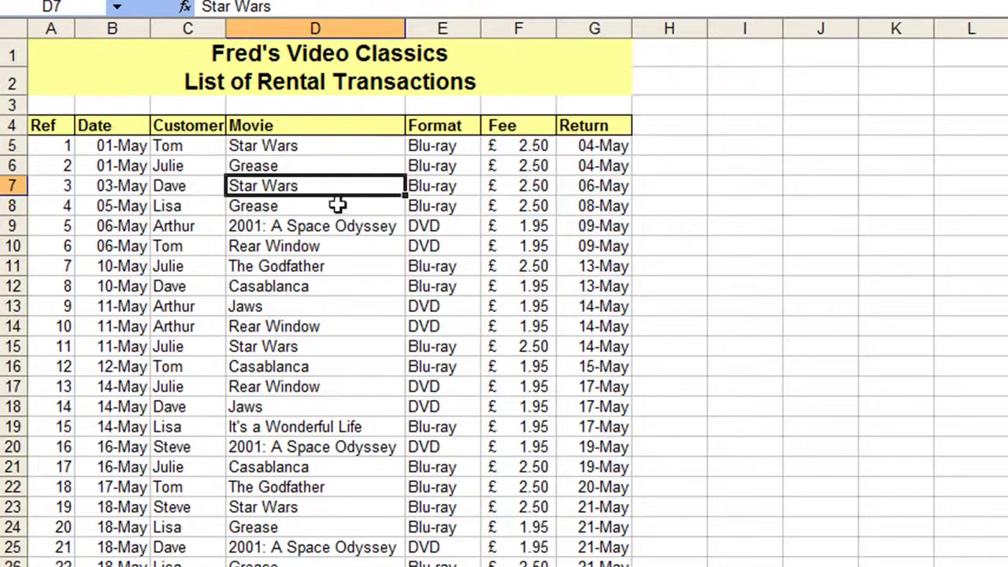
Step: Split the worksheet into four panes at cell D17 and move the vertical split bar to just after the Movie column
left_click(352, 386)
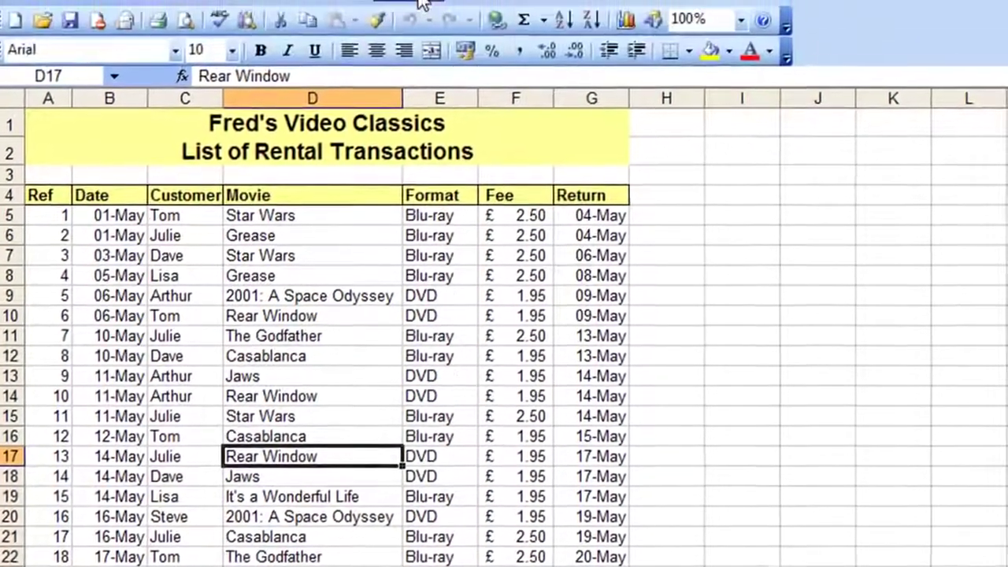
left_click(410, 8)
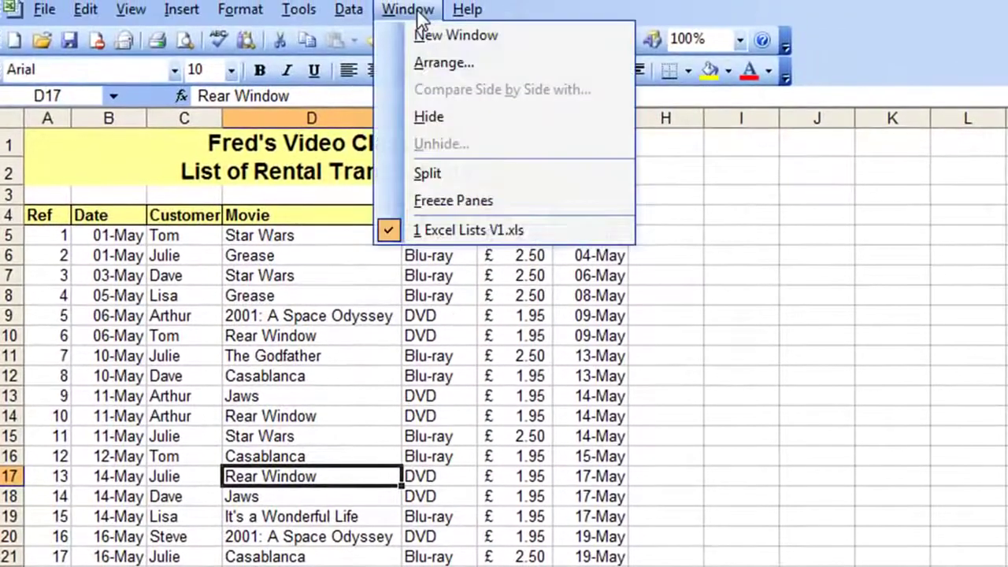
left_click(425, 165)
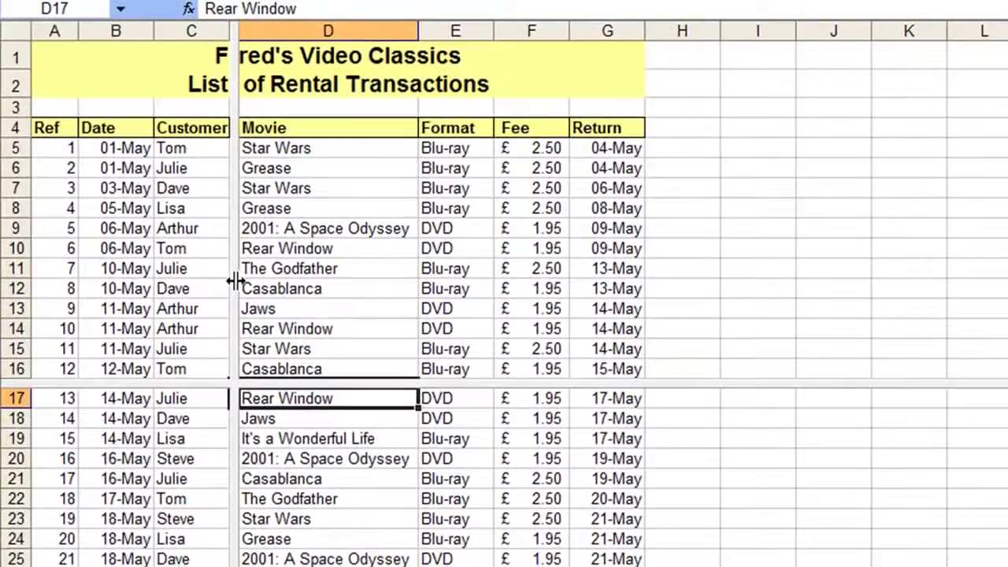
left_click_drag(235, 281, 426, 315)
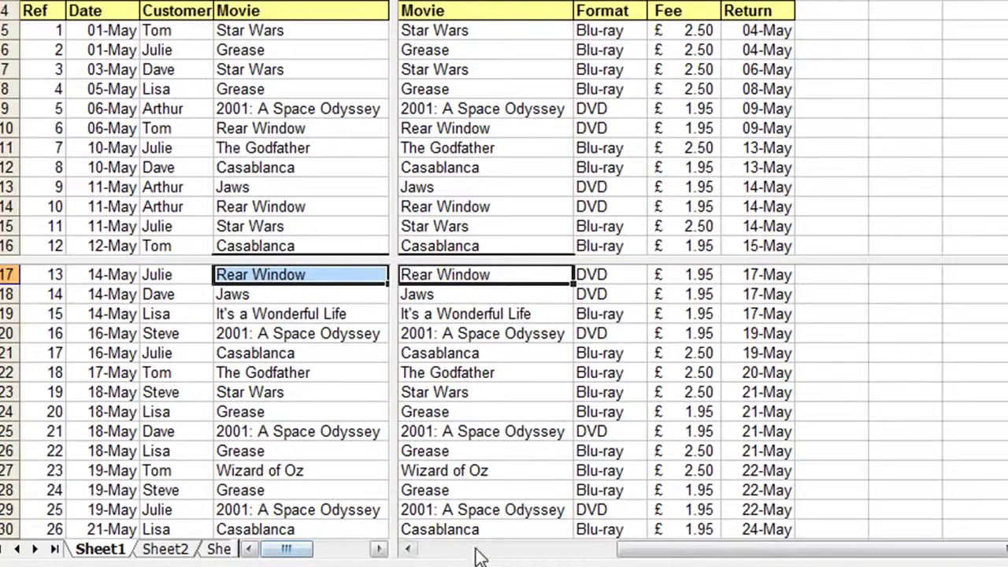
Step: Shift the left panes to the Date column and the right panes to Ref, and check the upper panes' vertical movement from cell D9
mouse_move(304, 551)
left_mouse_down()
mouse_move(322, 551)
mouse_move(285, 555)
mouse_move(330, 551)
mouse_move(292, 549)
left_mouse_up()
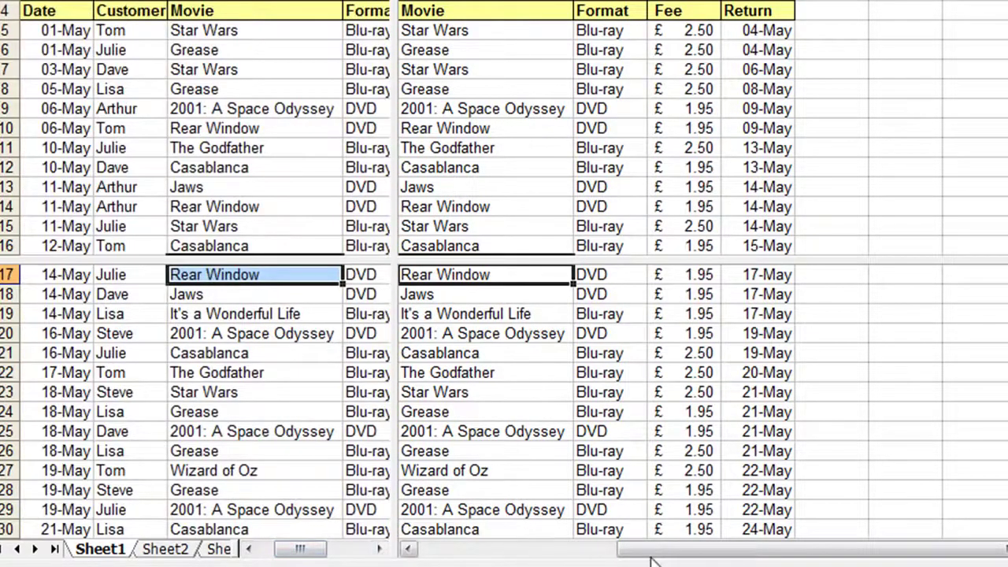
left_click_drag(659, 554, 449, 554)
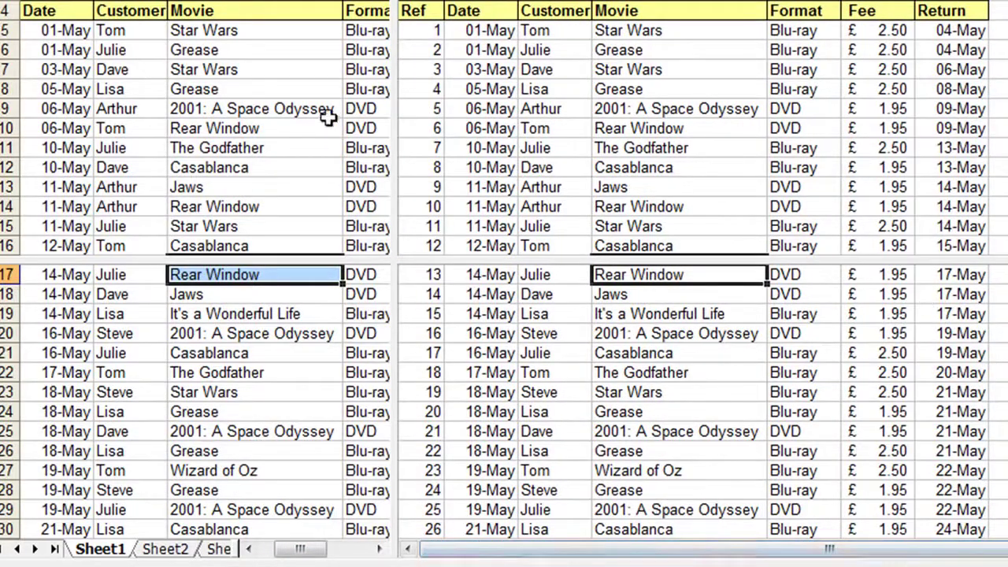
left_click(287, 109)
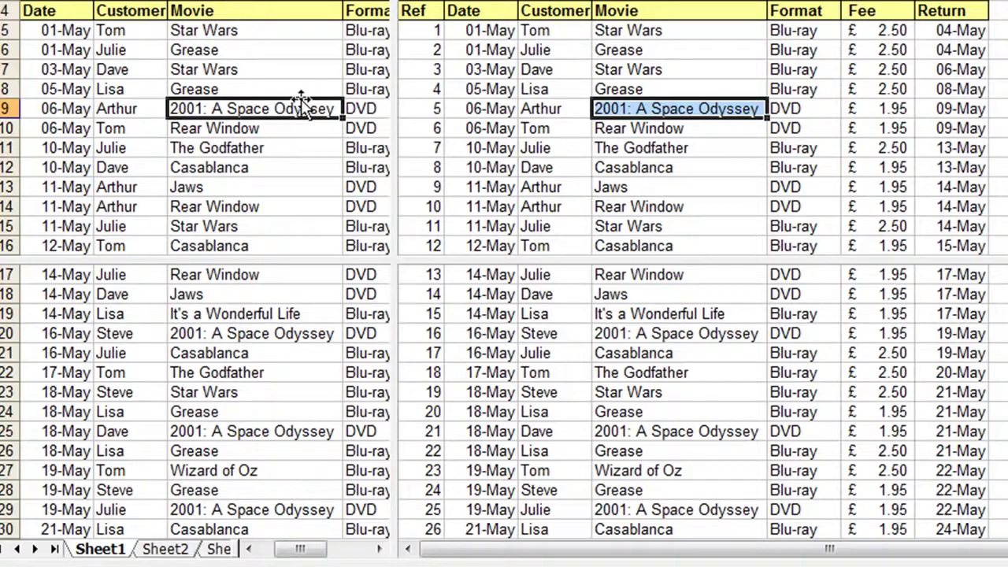
scroll(300, 99, "down", 2)
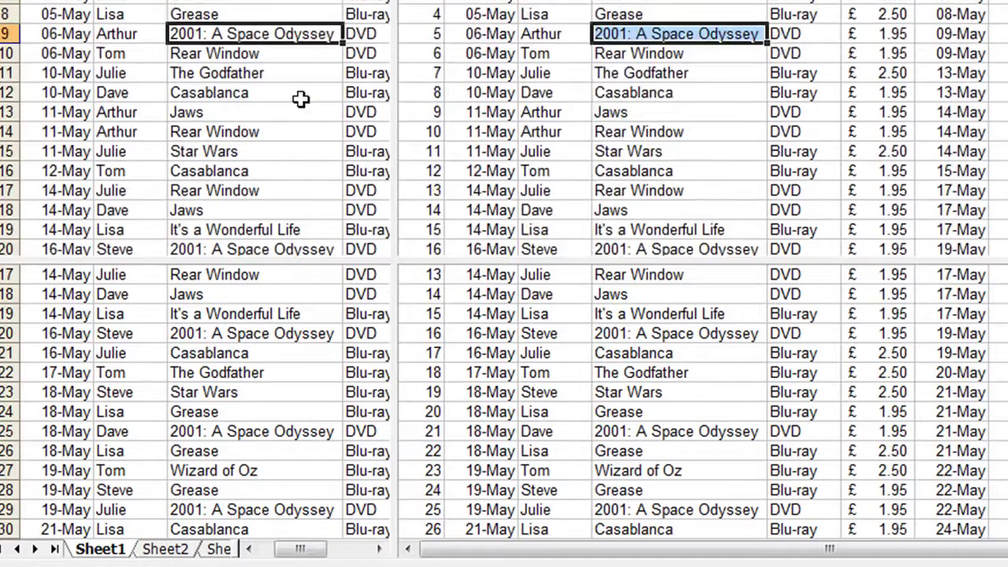
scroll(301, 99, "down", 2)
scroll(301, 99, "up", 5)
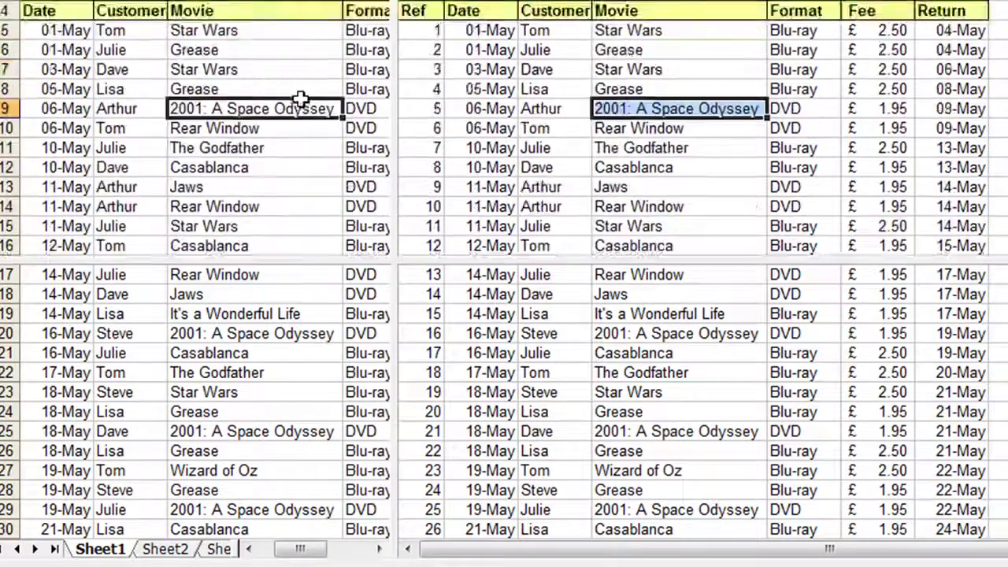
scroll(300, 99, "down", 3)
Step: Select cell D22 in the lower-left pane, bring the left panes back to column A and widen them through the Return column
left_click(261, 331)
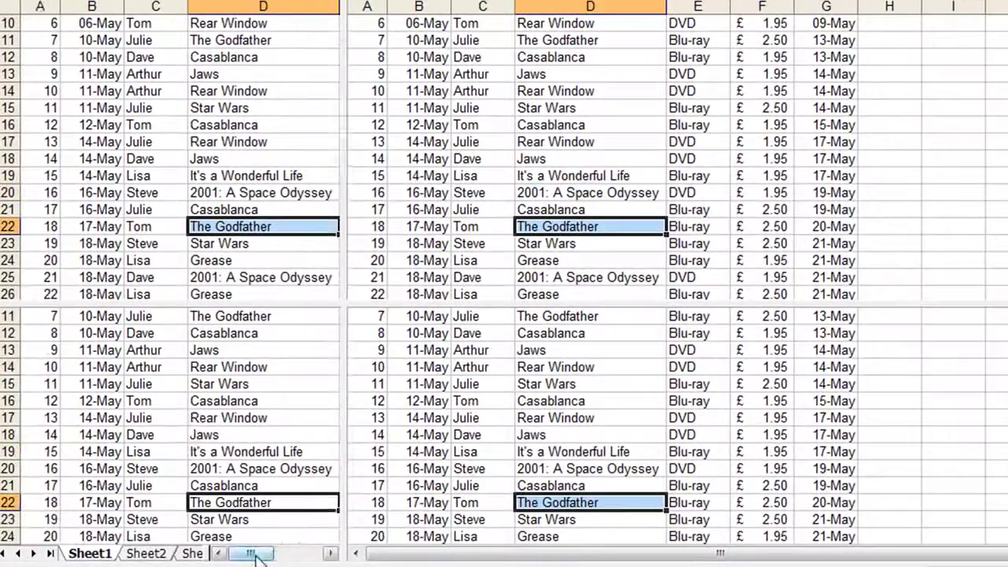
mouse_move(259, 552)
left_mouse_down()
mouse_move(280, 552)
mouse_move(251, 556)
left_mouse_up()
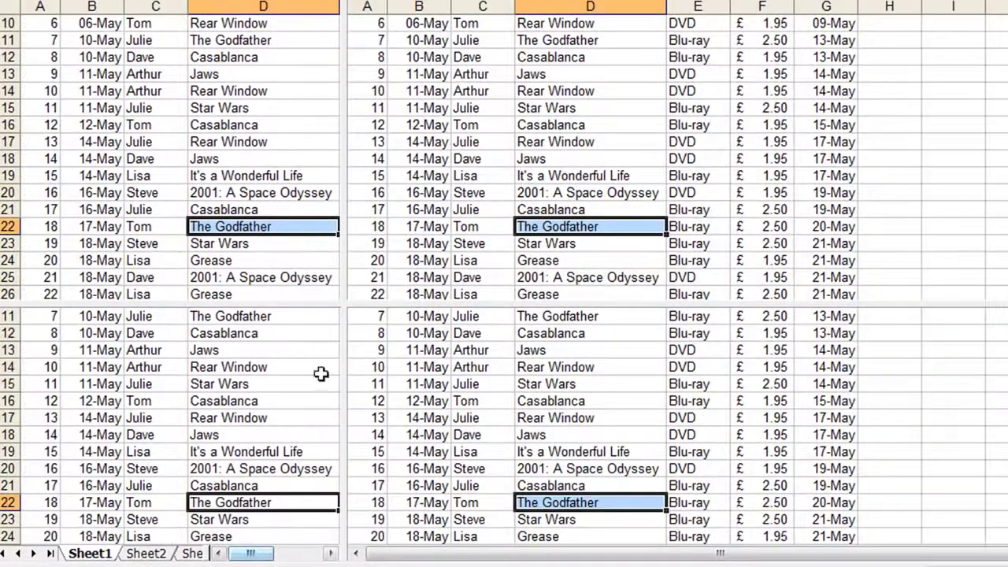
left_click_drag(343, 237, 535, 262)
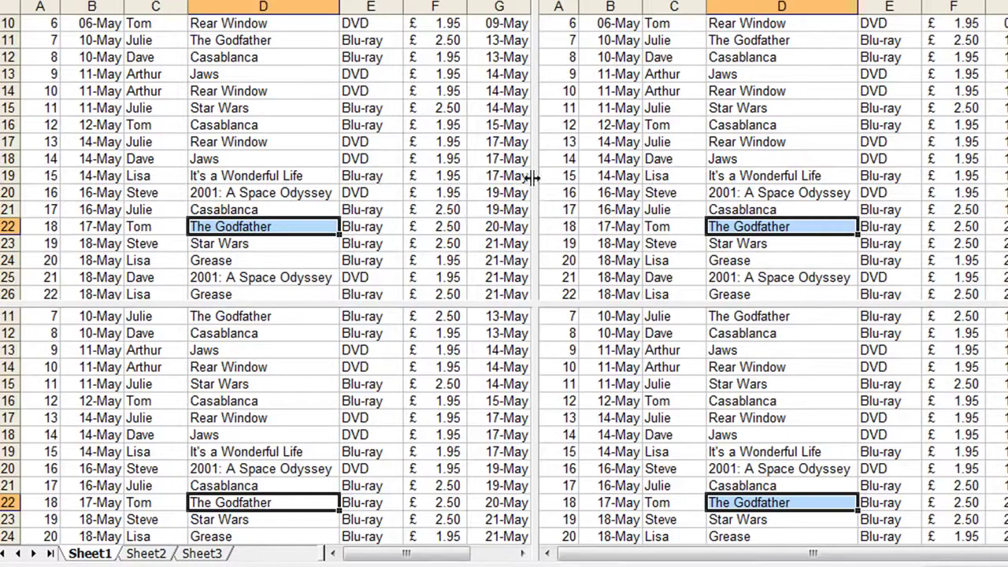
Step: Remove the vertical split by moving its bar to the row headings, and remove the remaining horizontal split
left_click_drag(532, 178, 14, 175)
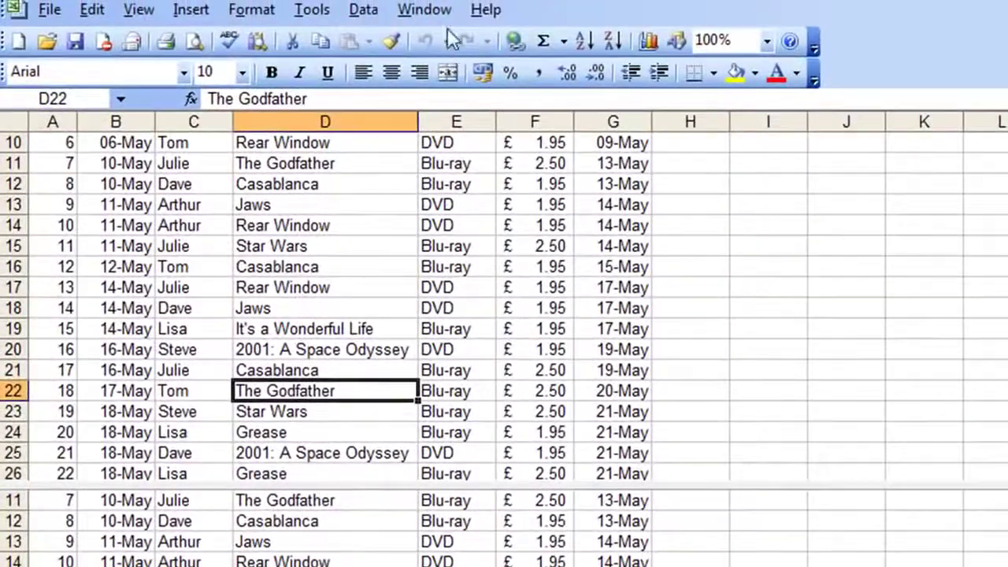
left_click(441, 11)
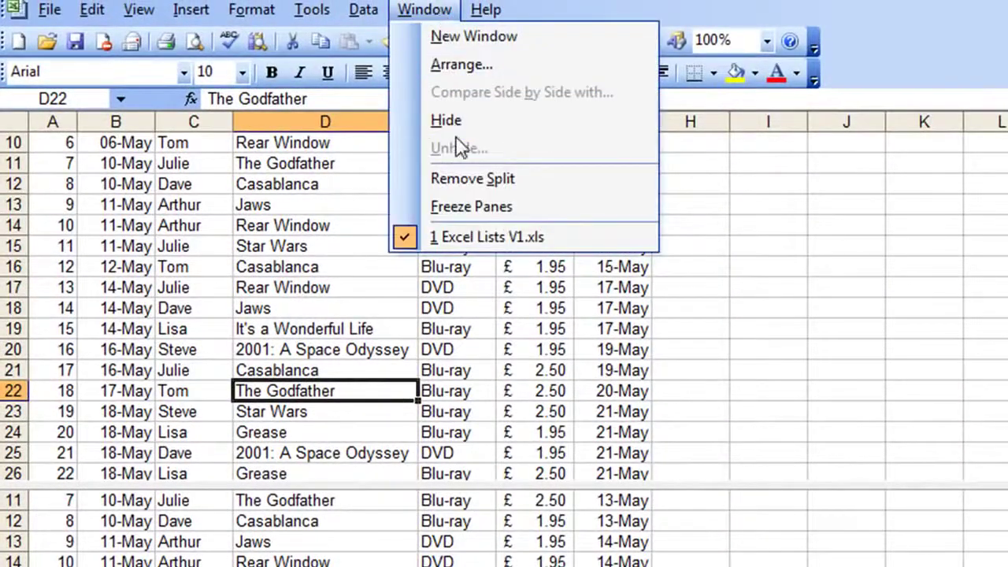
left_click(472, 178)
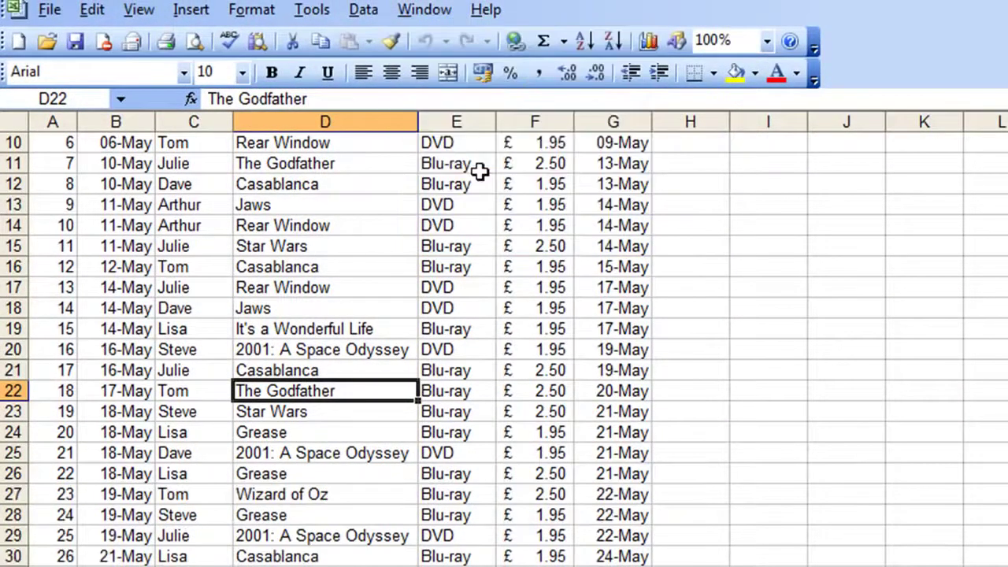
Step: Freeze the panes at cell A5 and check that the title and heading rows stay in view above the records
scroll(414, 342, "up", 3)
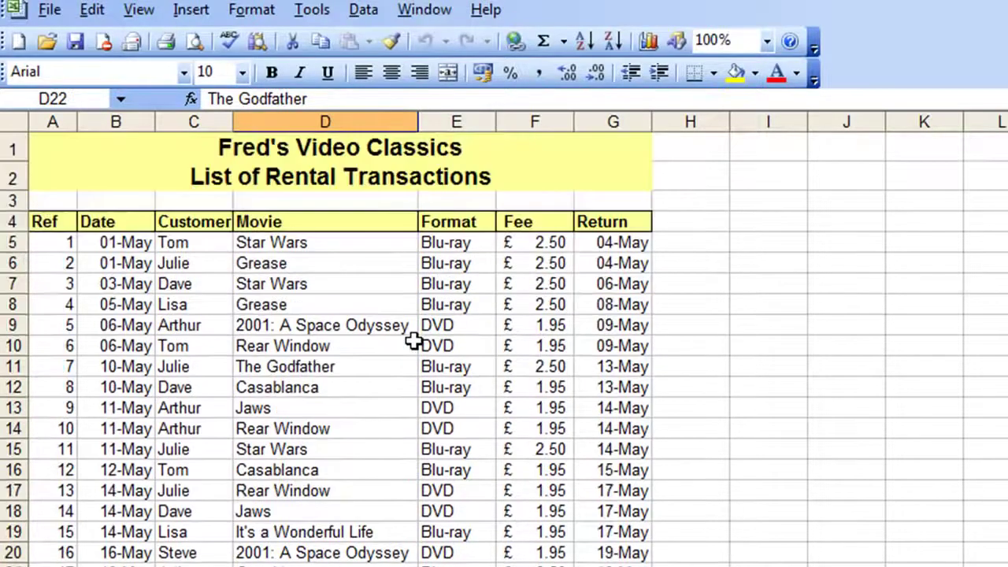
left_click(63, 243)
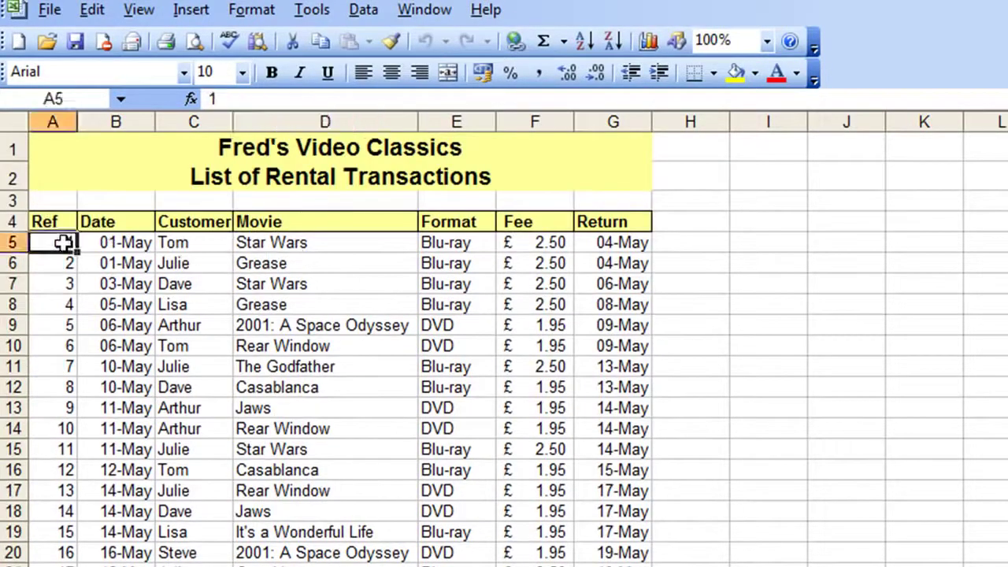
left_click(416, 7)
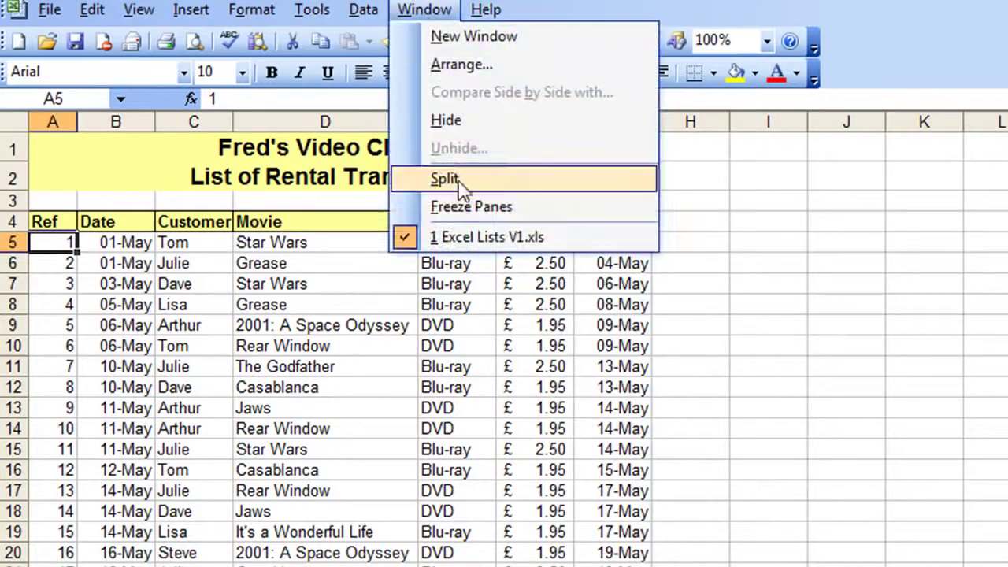
left_click(458, 208)
scroll(331, 347, "down", 3)
scroll(331, 347, "up", 3)
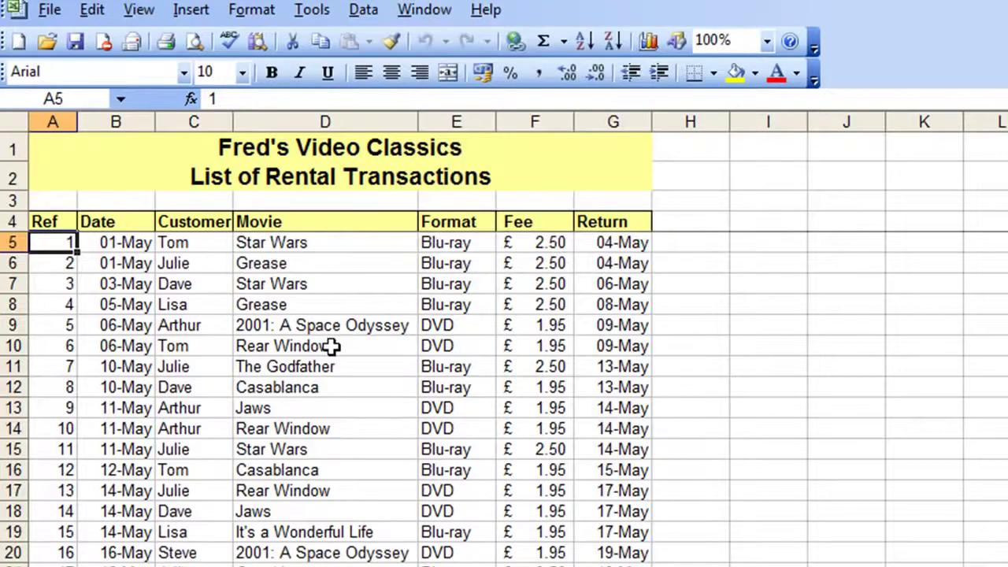